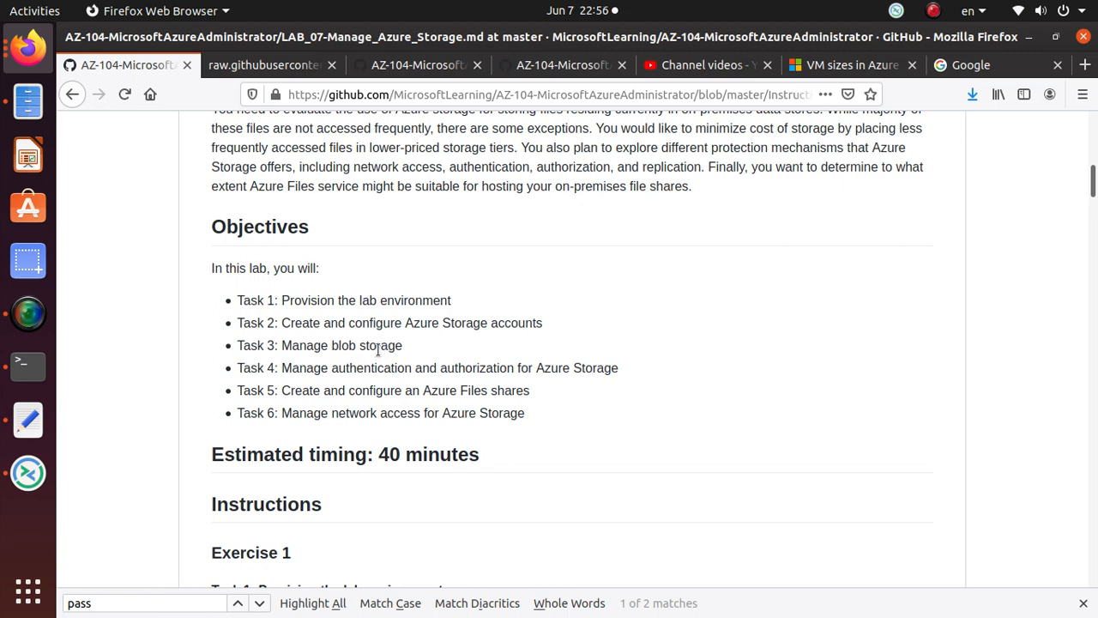
Step: Review the lab's task objectives and the opening note and first instruction of Task 5 on Azure Files shares
triple_click(456, 368)
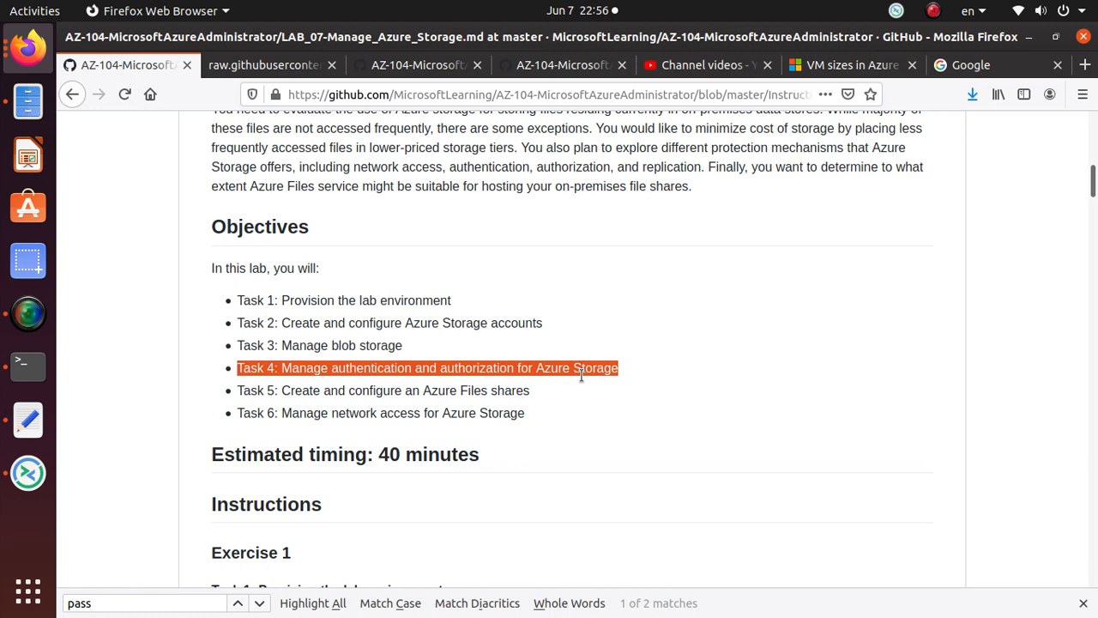
triple_click(334, 388)
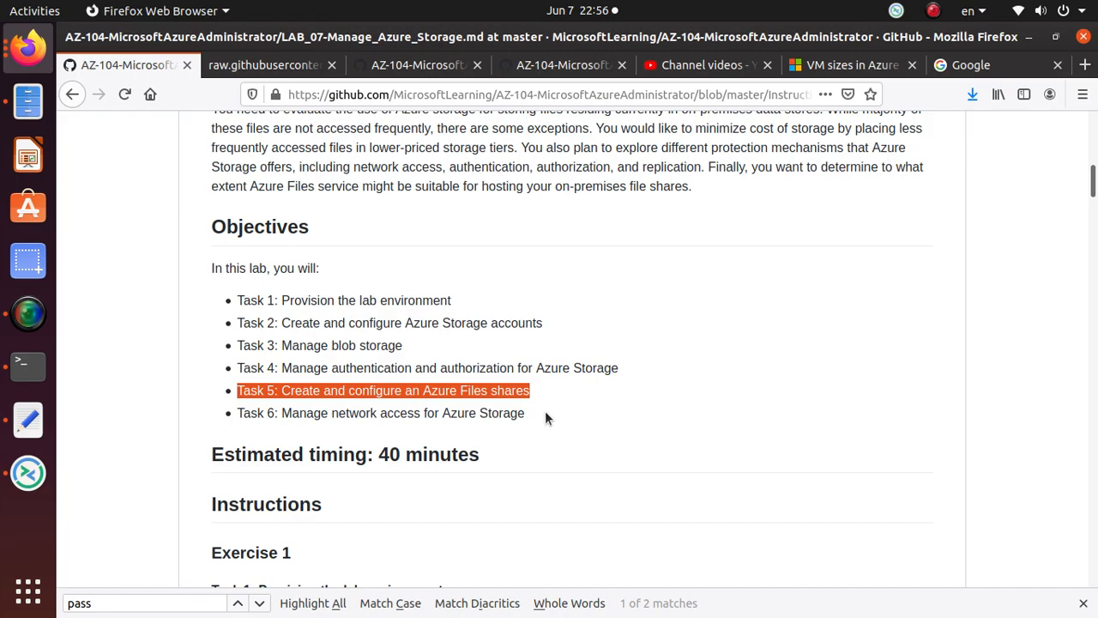
scroll(493, 411, "down", 10)
scroll(492, 412, "down", 15)
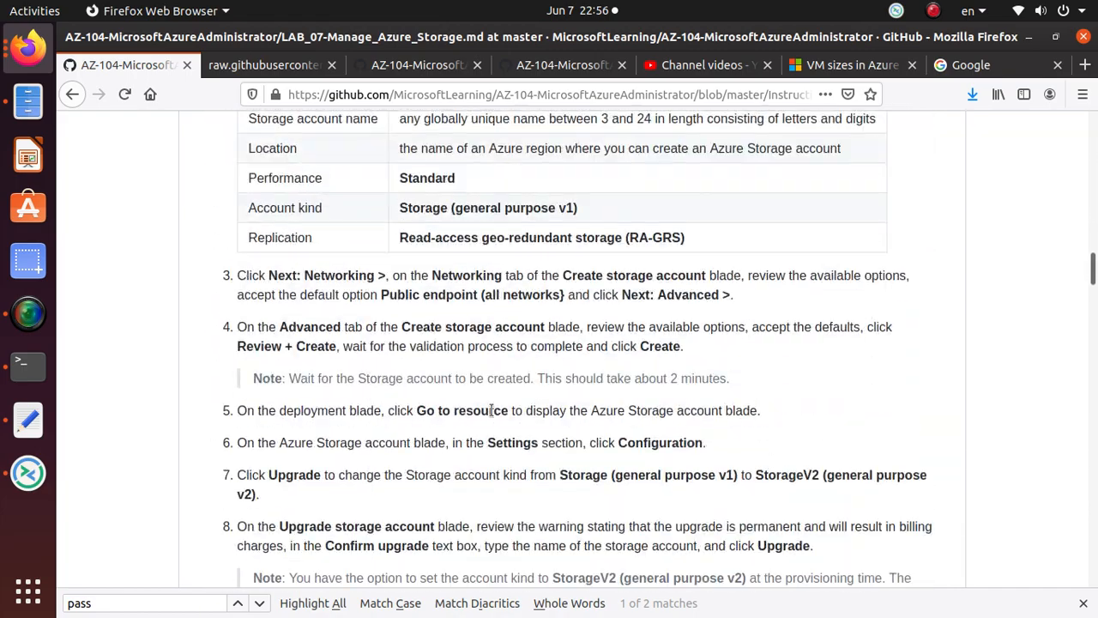
scroll(491, 417, "down", 15)
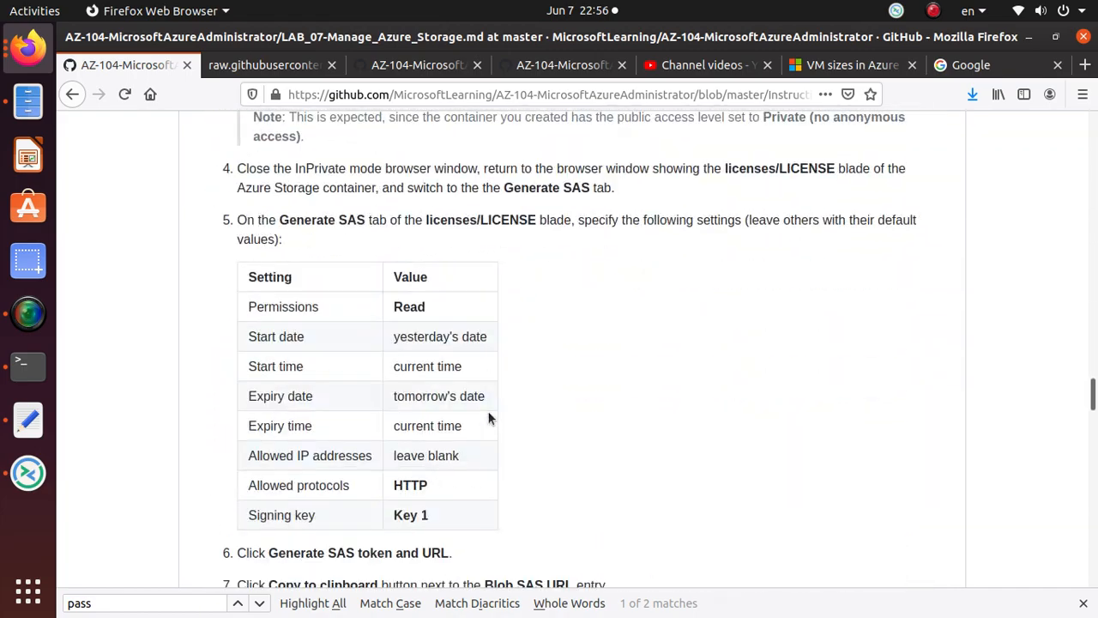
scroll(490, 419, "down", 5)
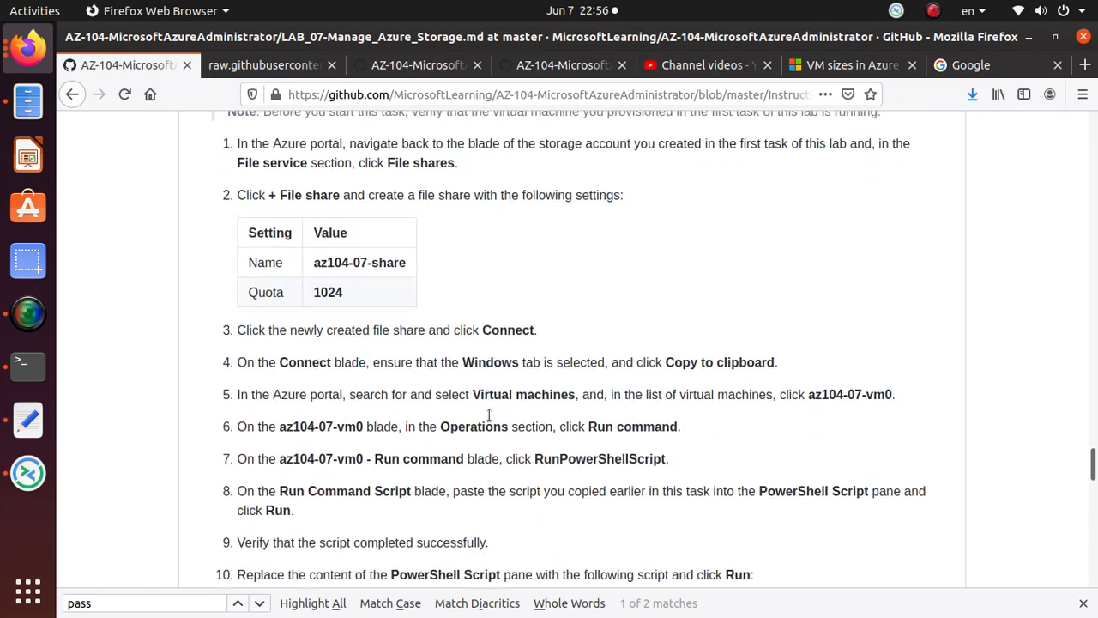
scroll(490, 417, "up", 3)
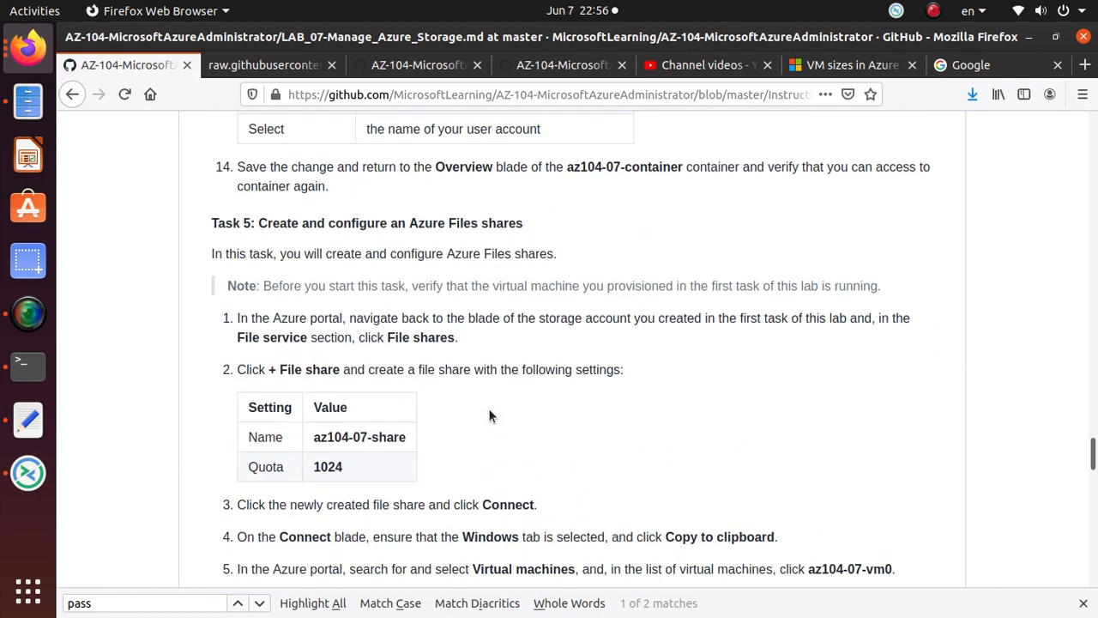
triple_click(440, 225)
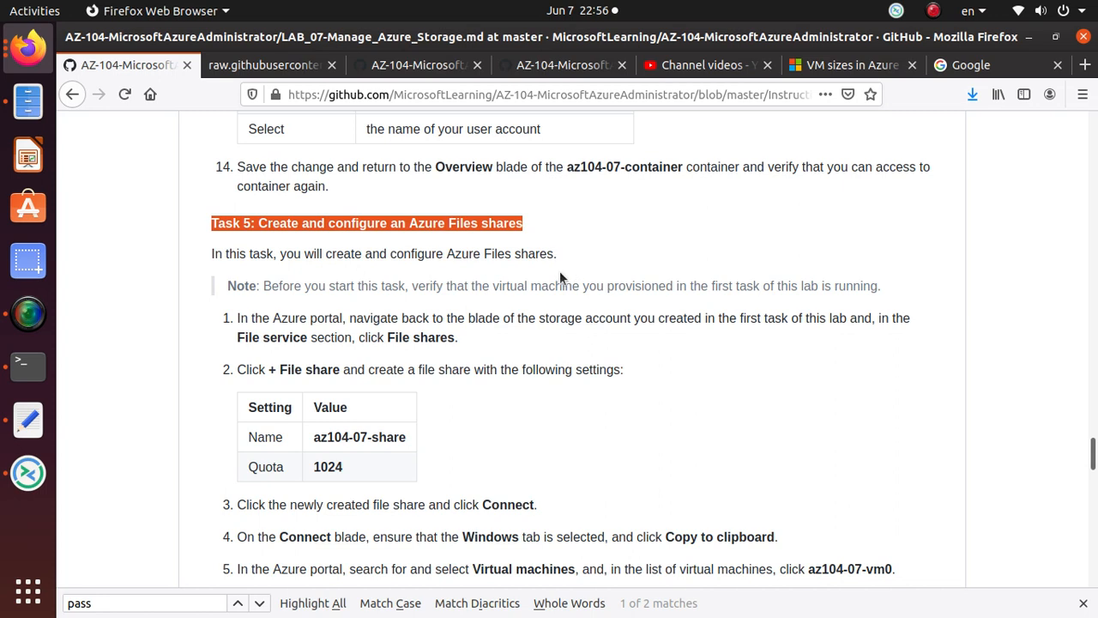
left_click_drag(264, 286, 463, 290)
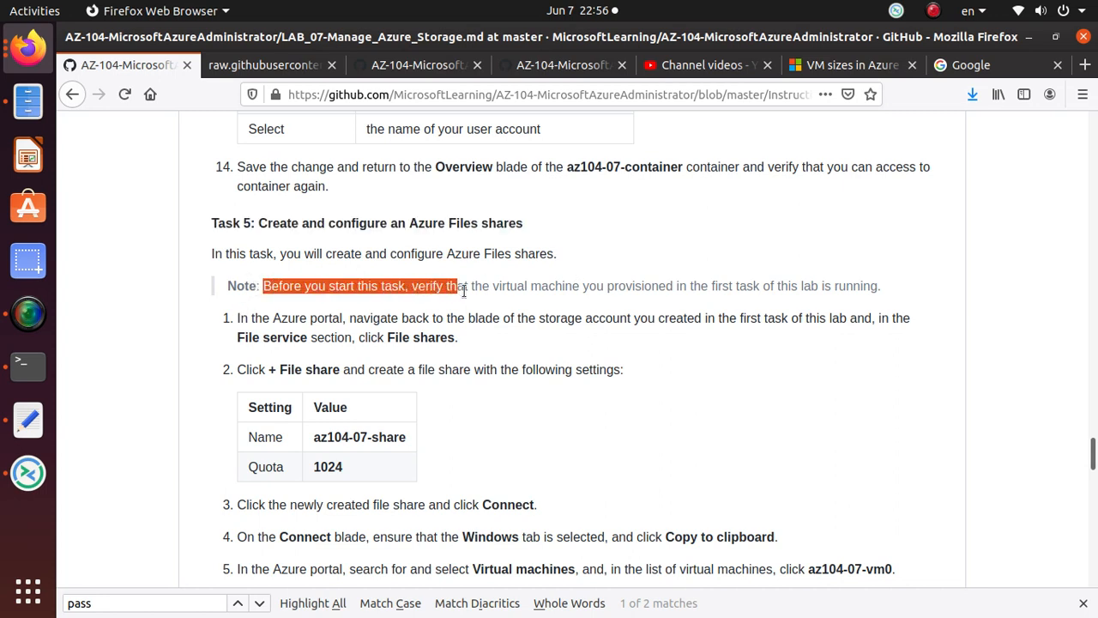
left_click_drag(536, 291, 586, 296)
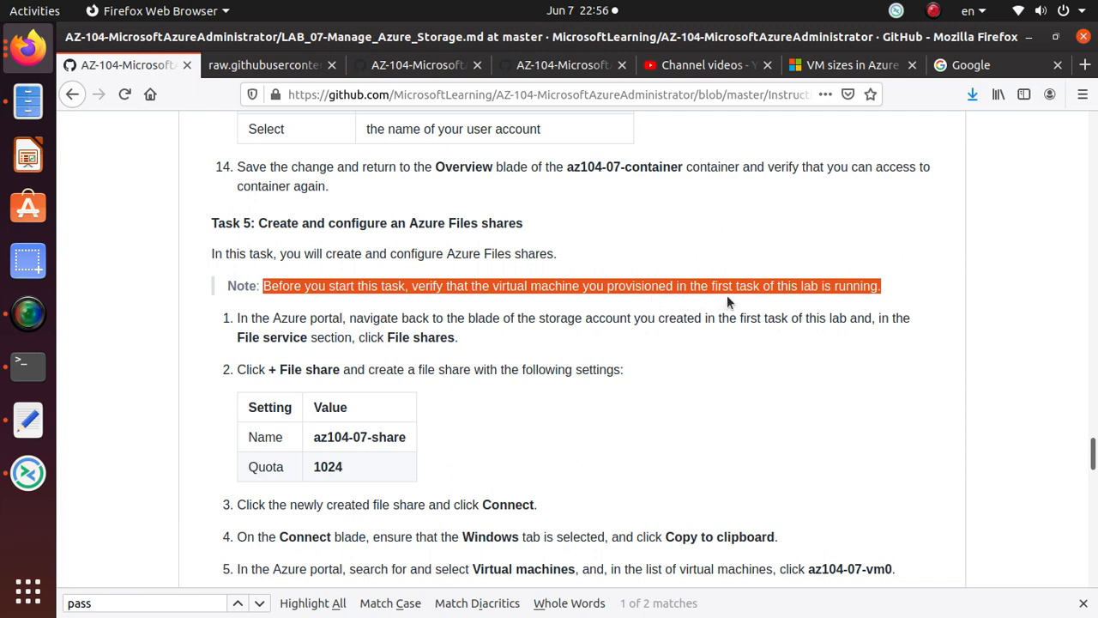
left_click_drag(726, 302, 893, 294)
double_click(567, 317)
Step: Switch to the Azure portal and open the az10407rg1store storage account from the storage accounts list
key("alt+Tab")
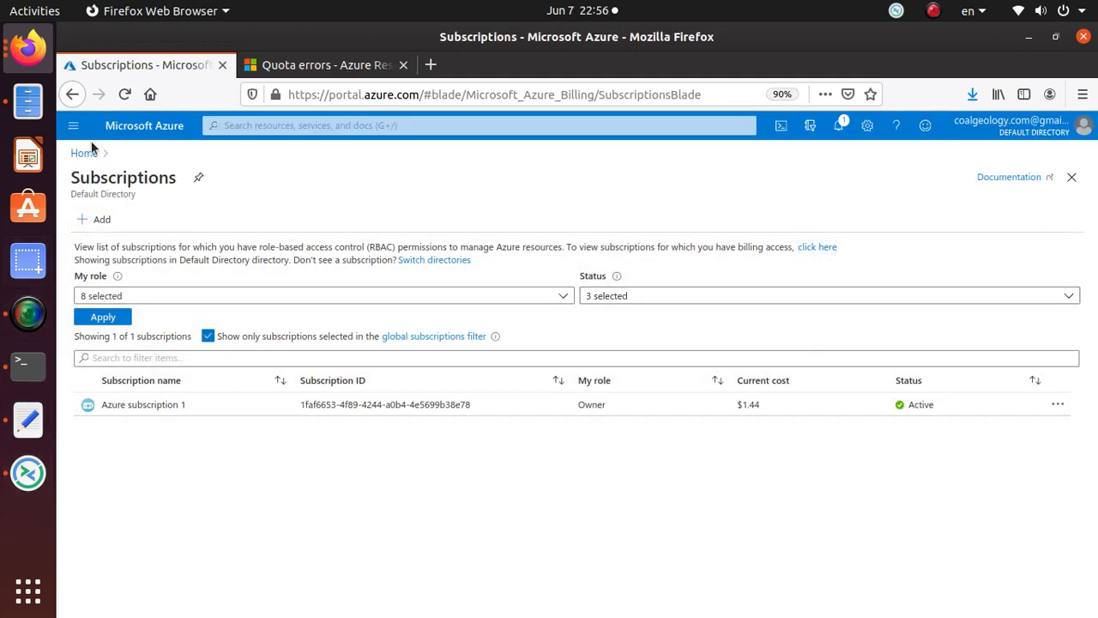
left_click(85, 153)
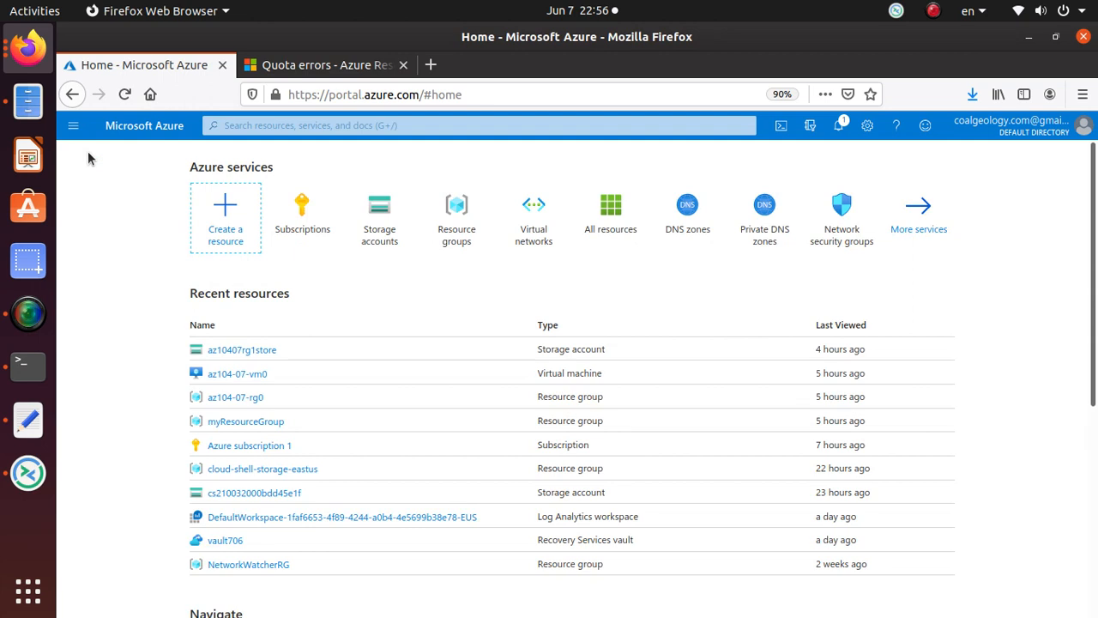
left_click(374, 228)
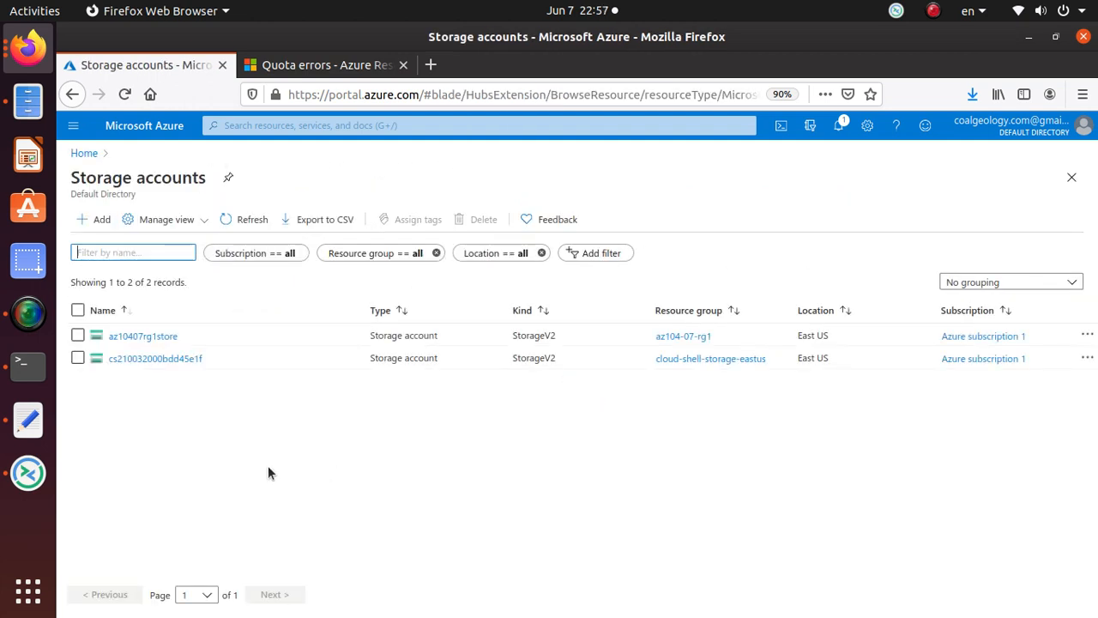
left_click(155, 340)
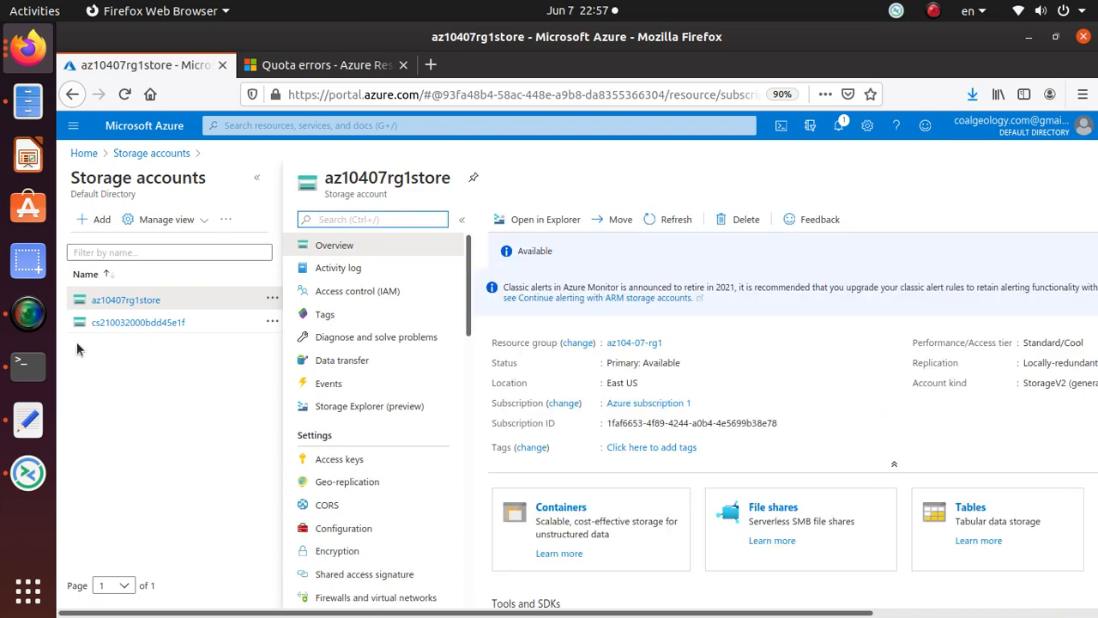
Step: Check the first Task 5 instruction and open the file shares of the az10407rg1store storage account
key("alt+Tab")
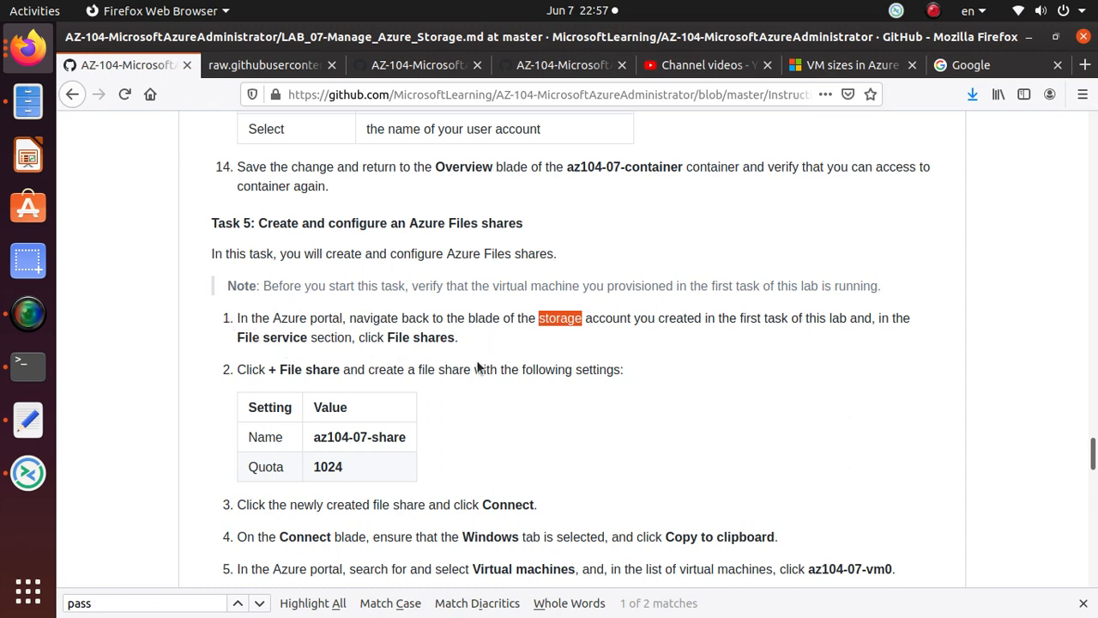
key("alt+Tab")
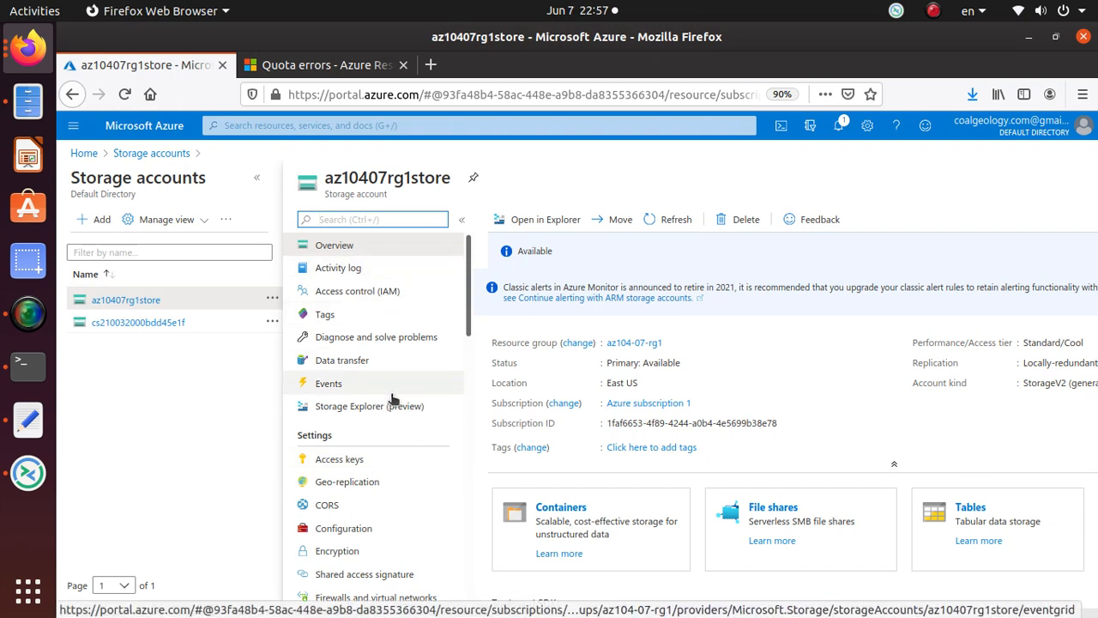
scroll(395, 403, "down", 4)
scroll(404, 419, "down", 4)
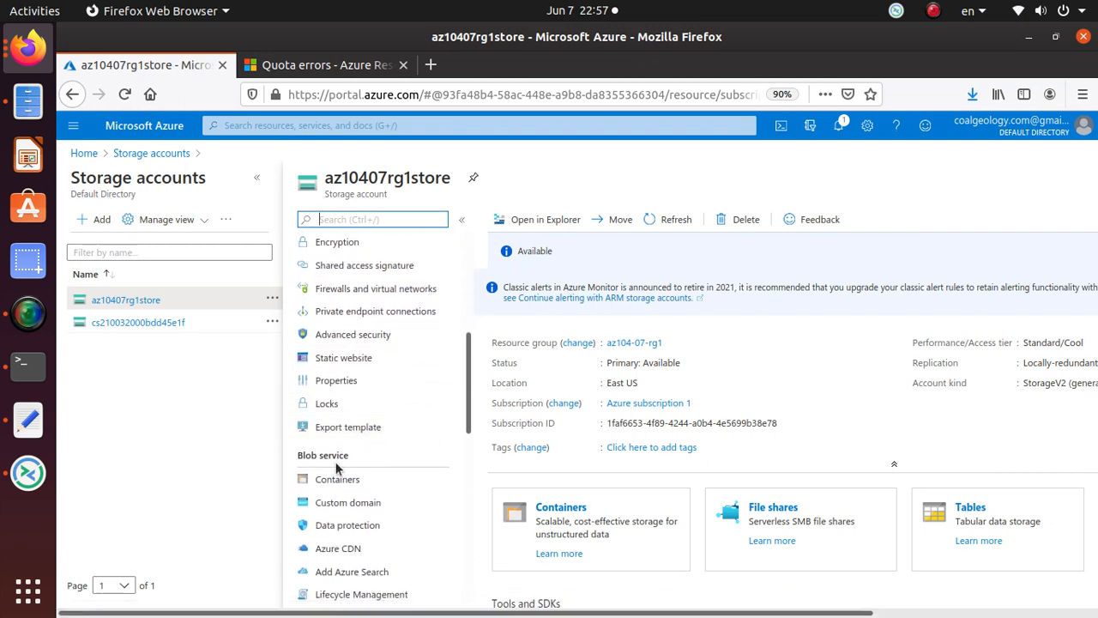
scroll(336, 467, "down", 1)
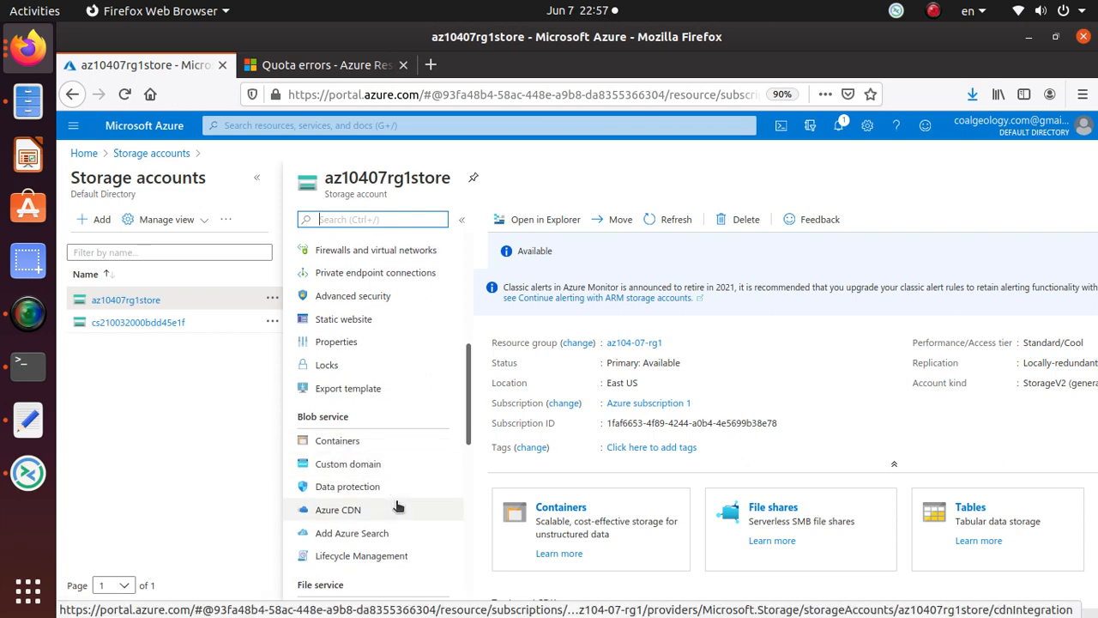
scroll(397, 506, "down", 3)
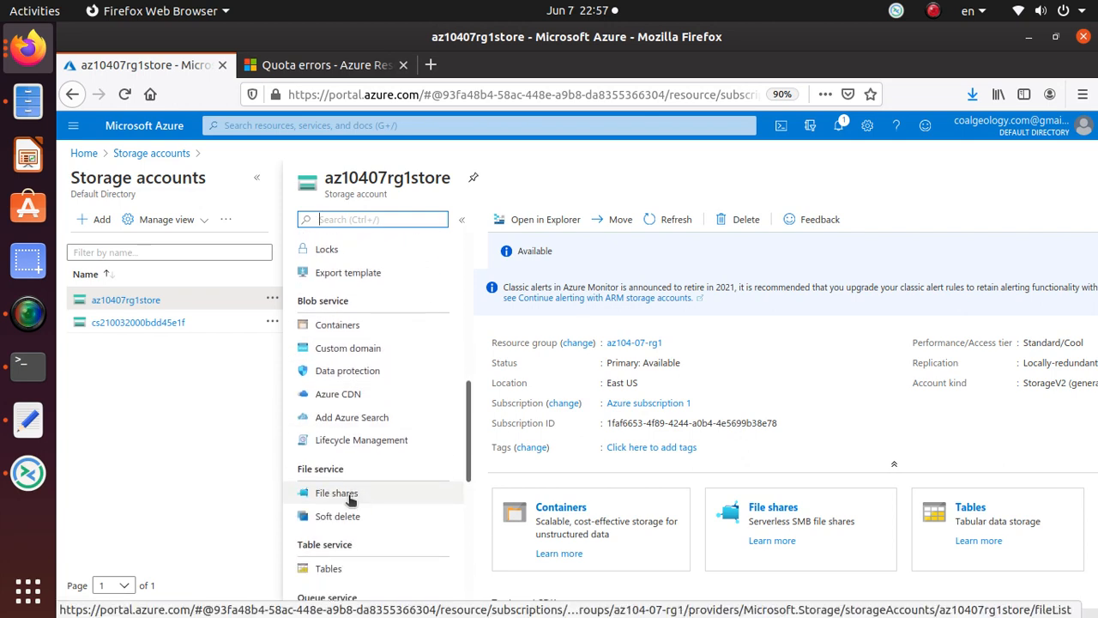
left_click(350, 495)
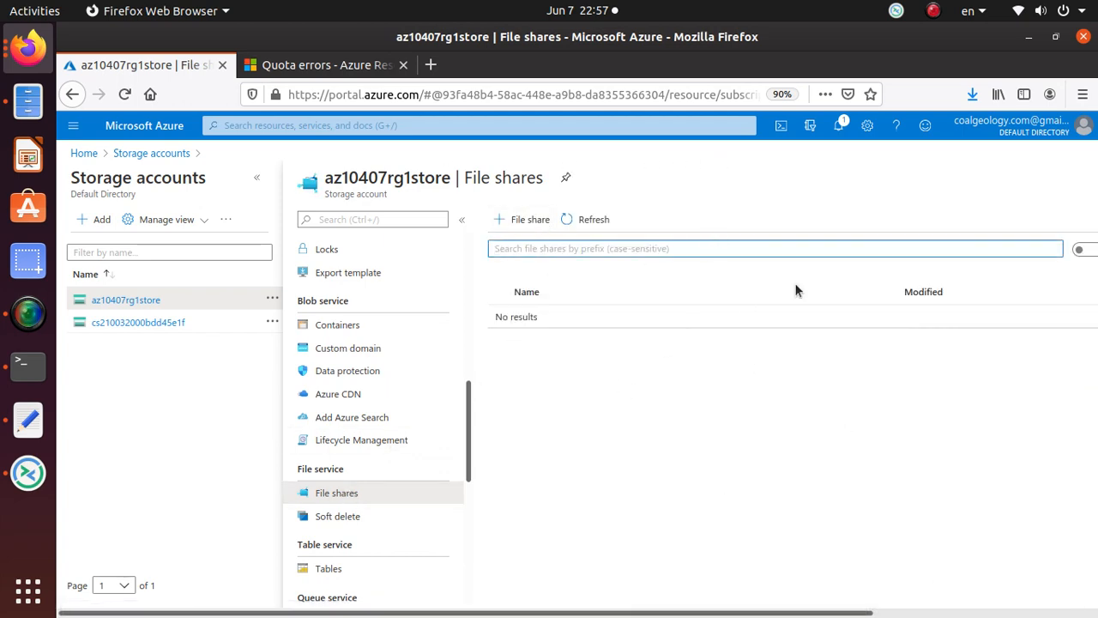
Step: Start a new file share and name it az104-07-share, copying the name from the lab instructions
key("alt+Tab")
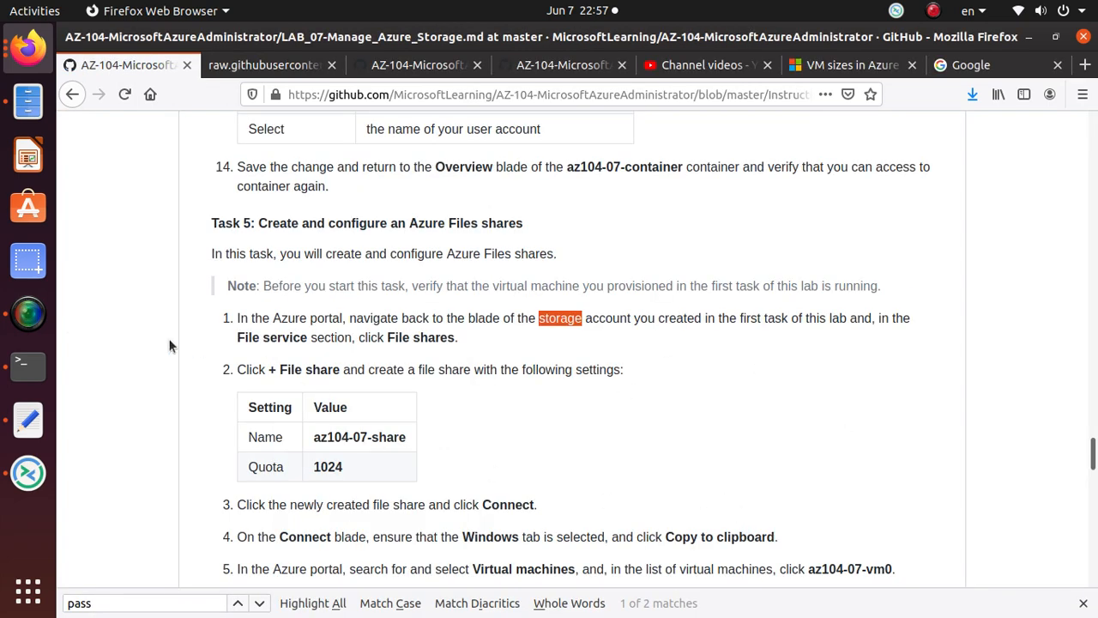
triple_click(357, 437)
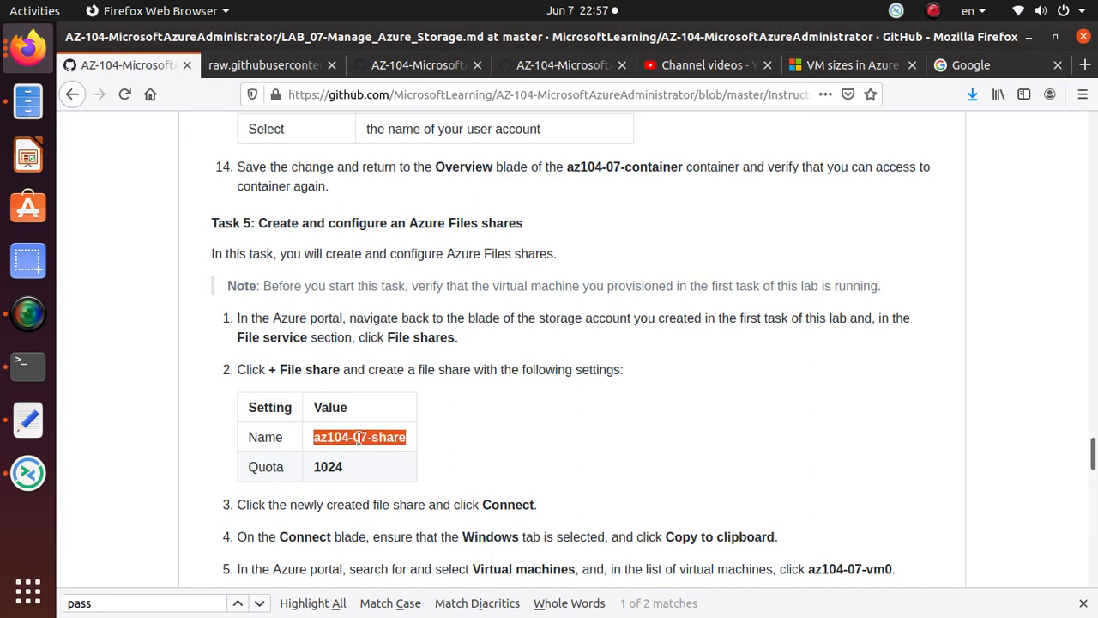
right_click(359, 440)
left_click(391, 452)
key("alt+Tab")
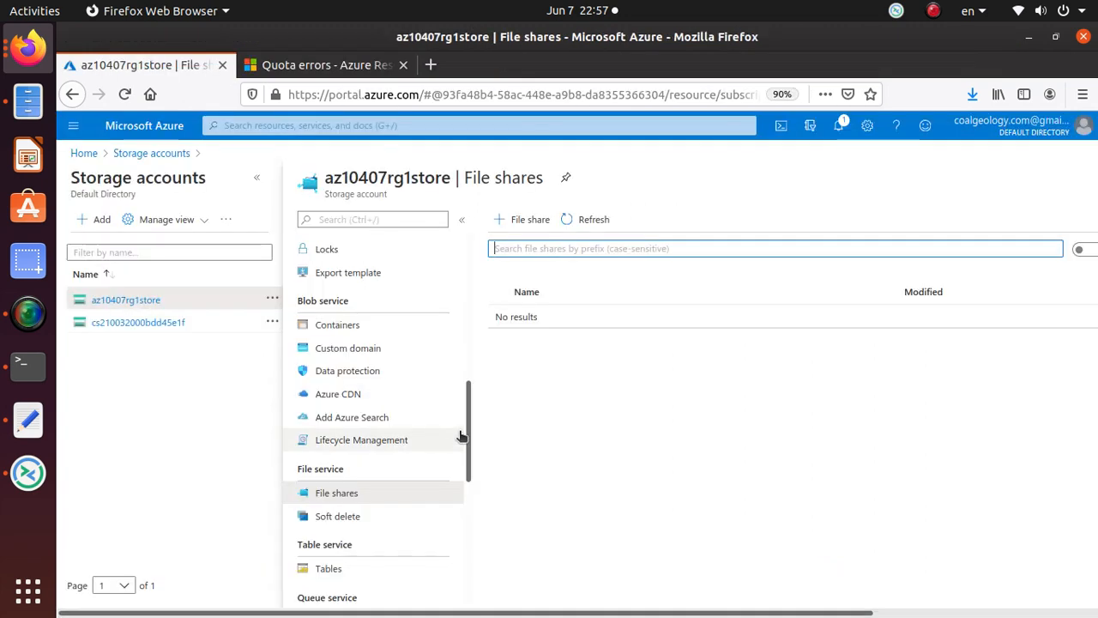
left_click(517, 219)
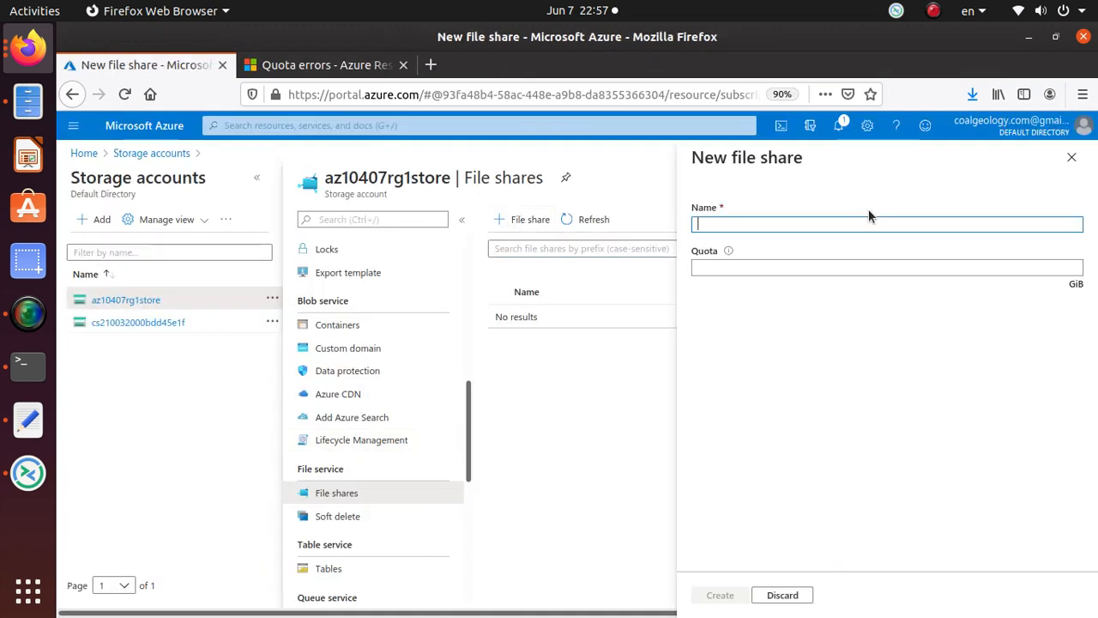
key("ctrl+v")
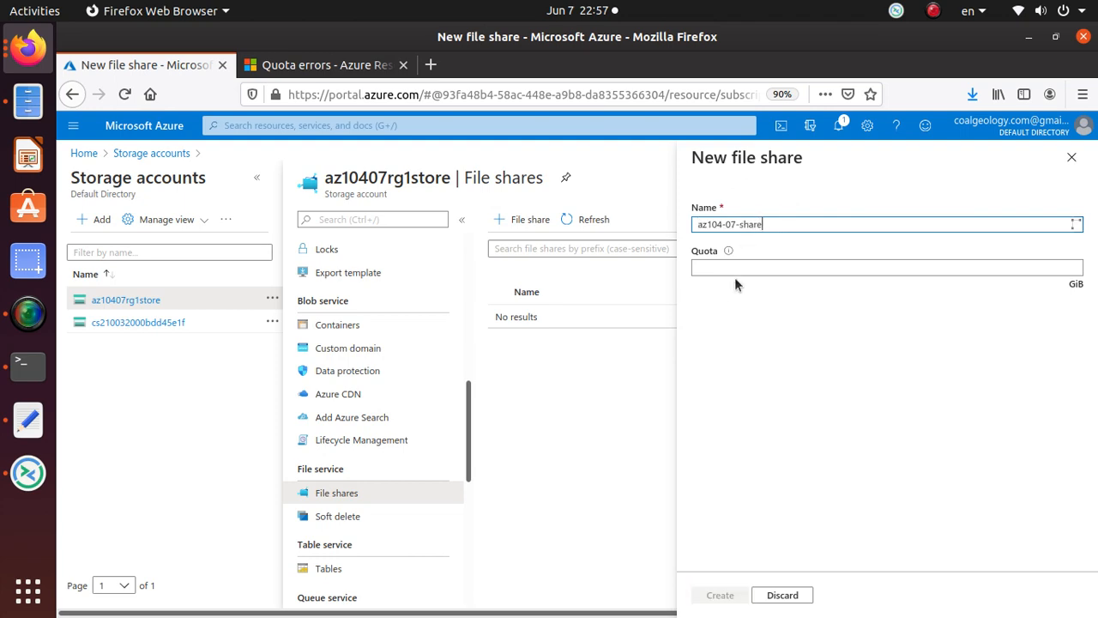
Step: Set the new share's quota to 1024 GiB, copied from the lab instructions, and create the share
key("alt+Tab")
double_click(327, 465)
right_click(356, 468)
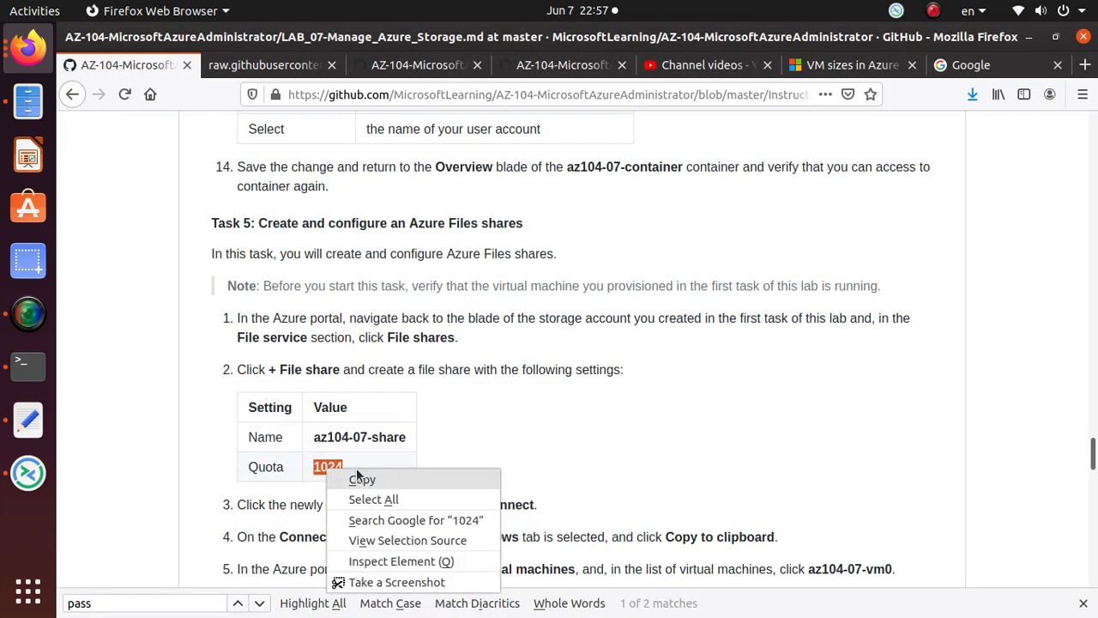
left_click(377, 477)
key("alt+Tab")
left_click(725, 267)
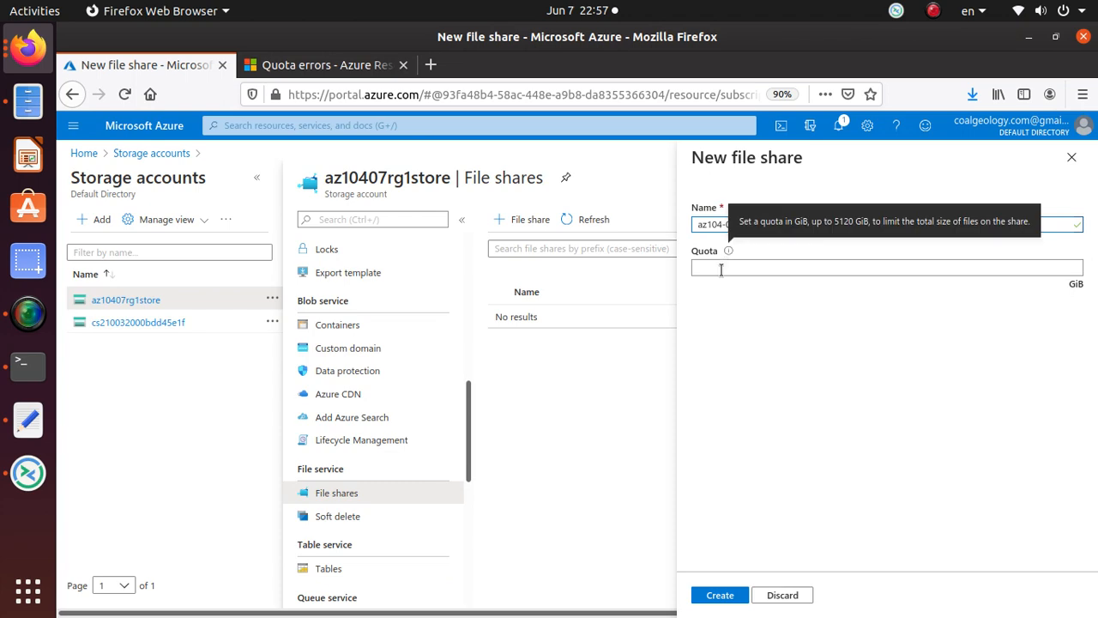
key("ctrl+v")
left_click(720, 595)
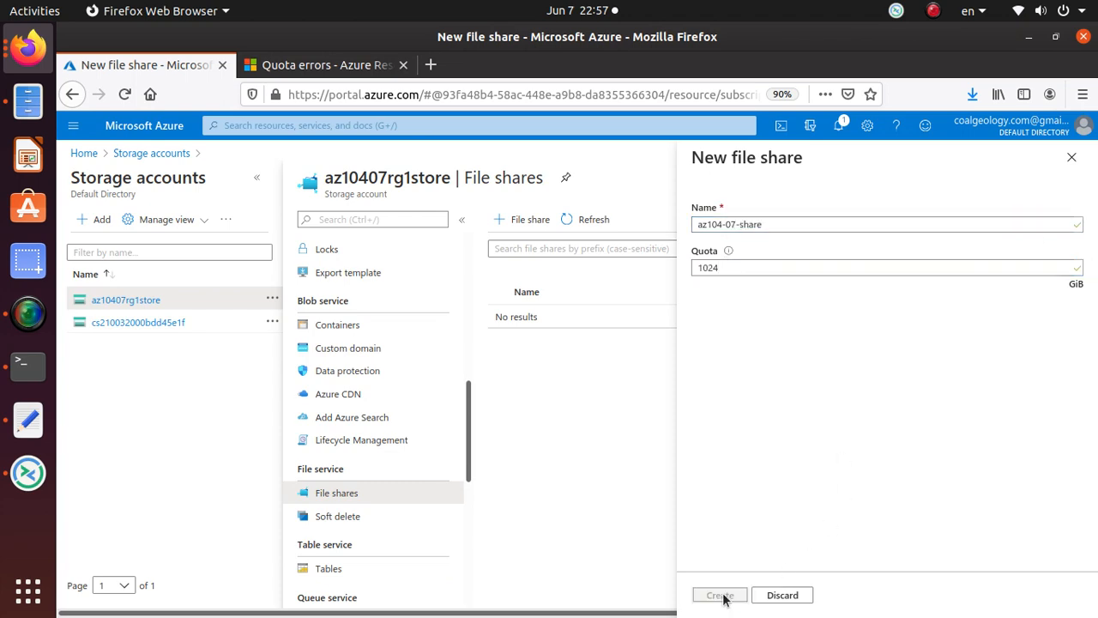
Step: Open the Windows connection details of the az104-07-share file share, checking them against the lab's Connect instructions
key("alt+Tab")
scroll(517, 341, "down", 4)
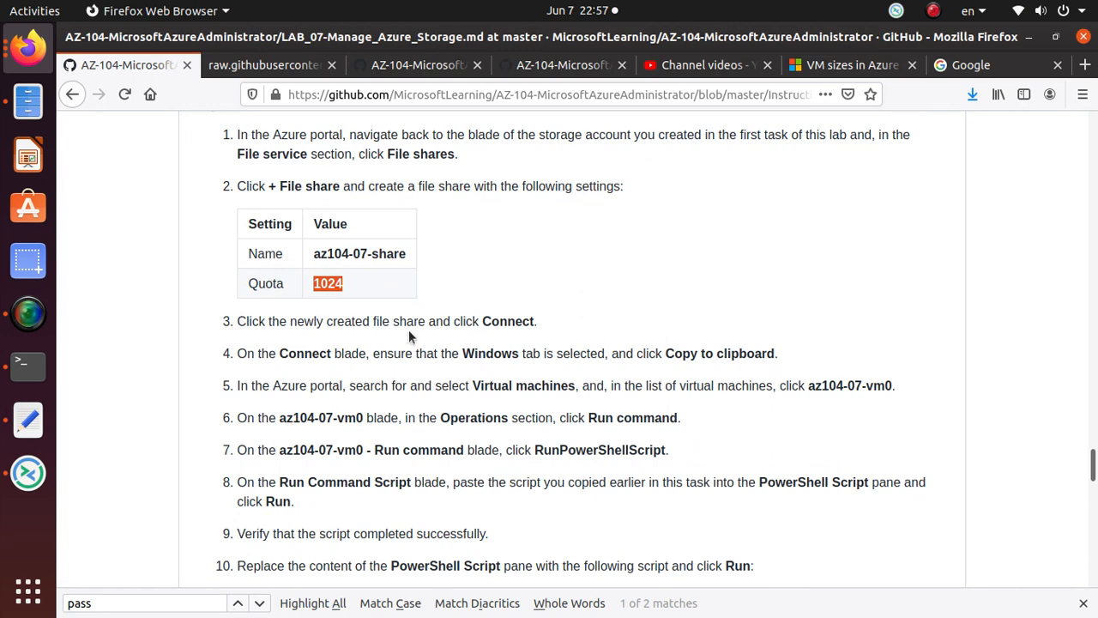
key("alt+Tab")
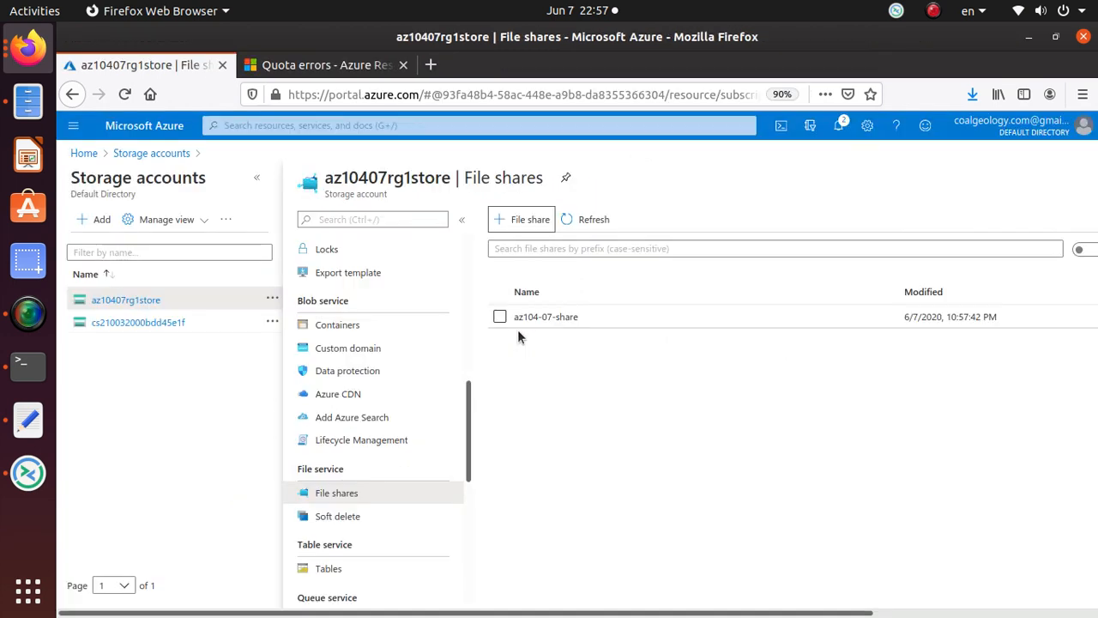
left_click(500, 317)
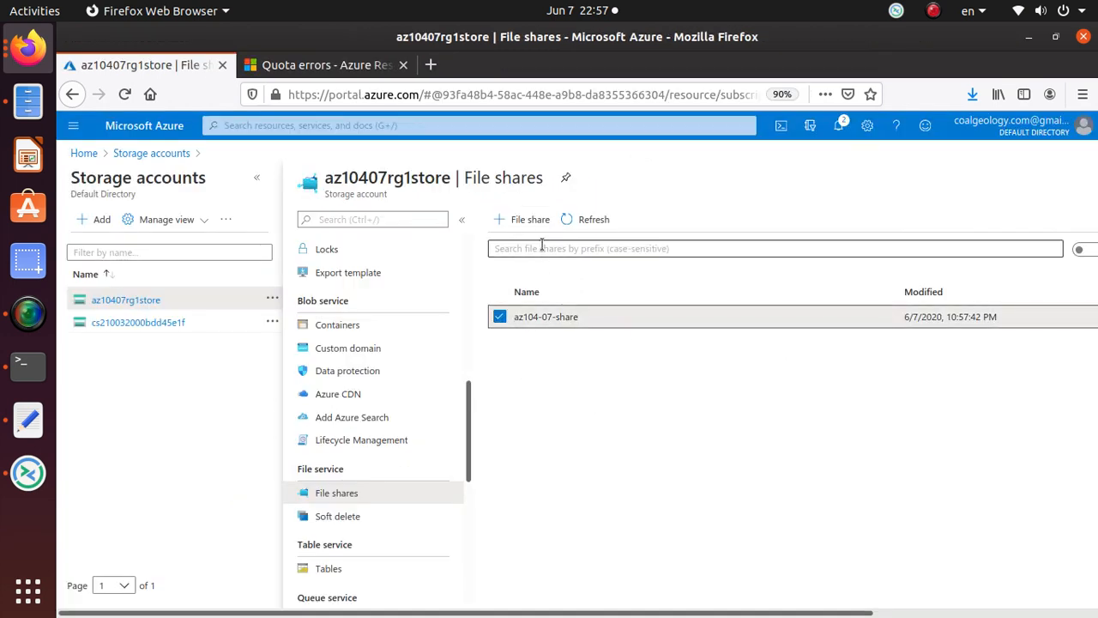
left_click_drag(727, 612, 1019, 611)
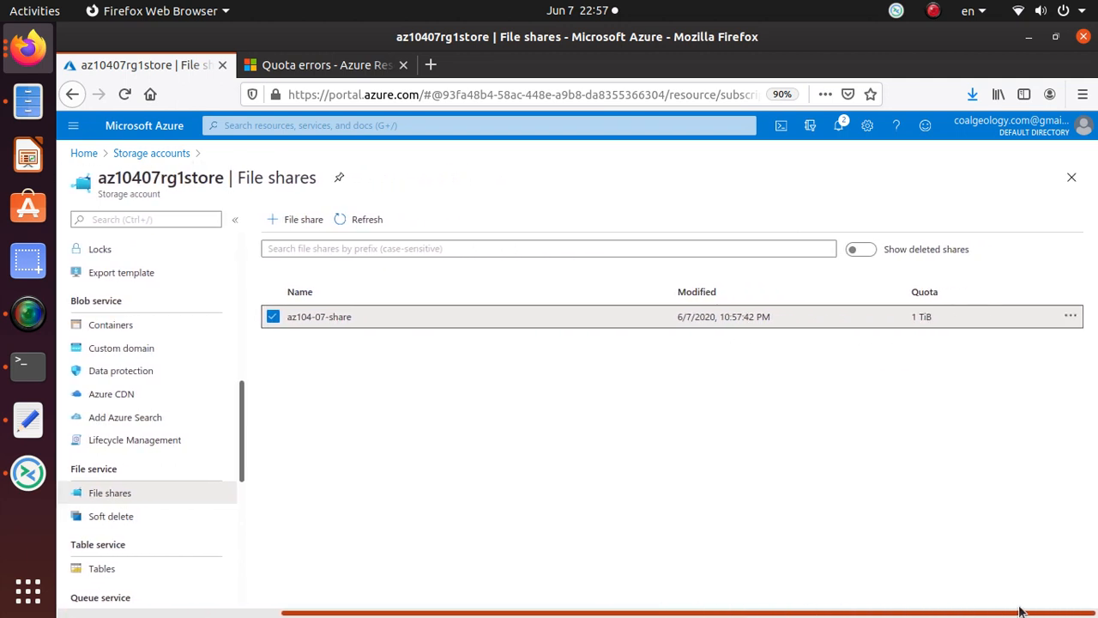
left_click(1071, 317)
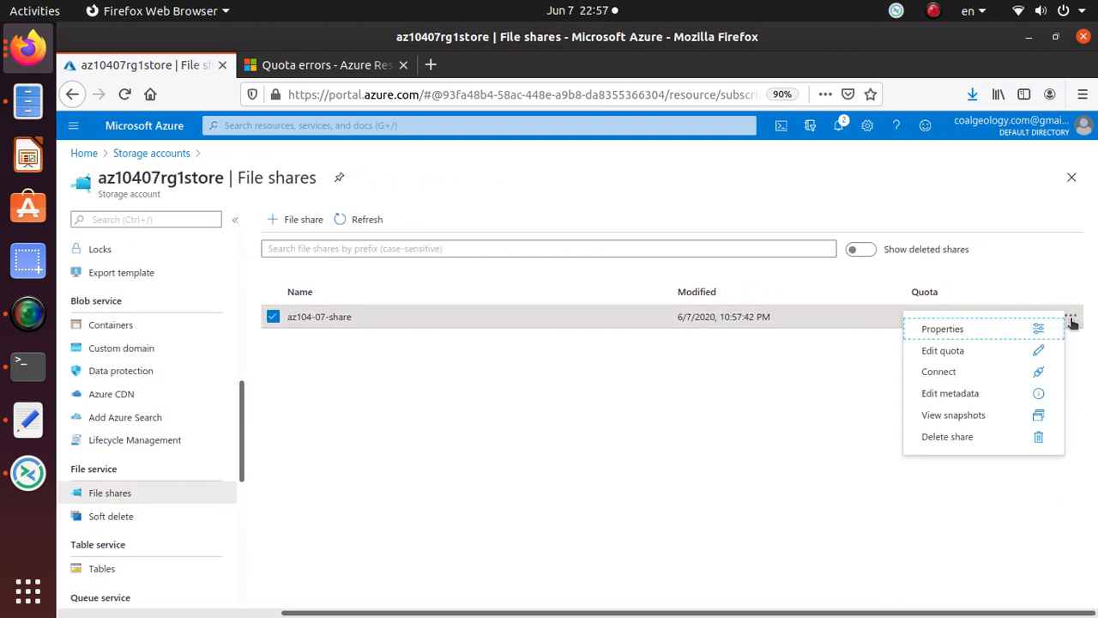
left_click(939, 373)
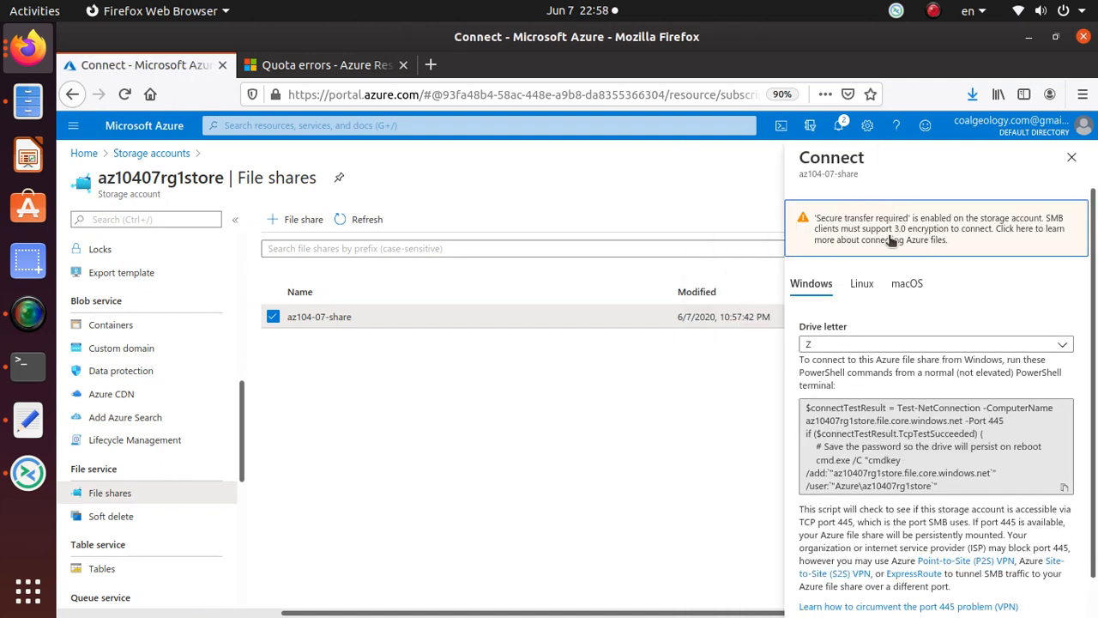
key("alt+grave")
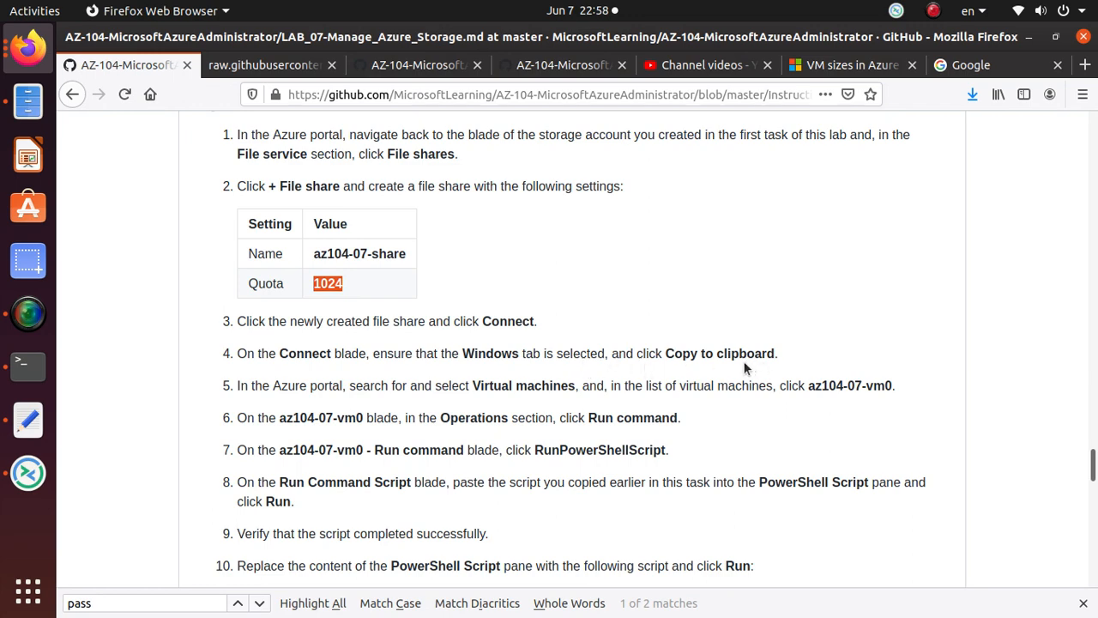
key("alt+Tab")
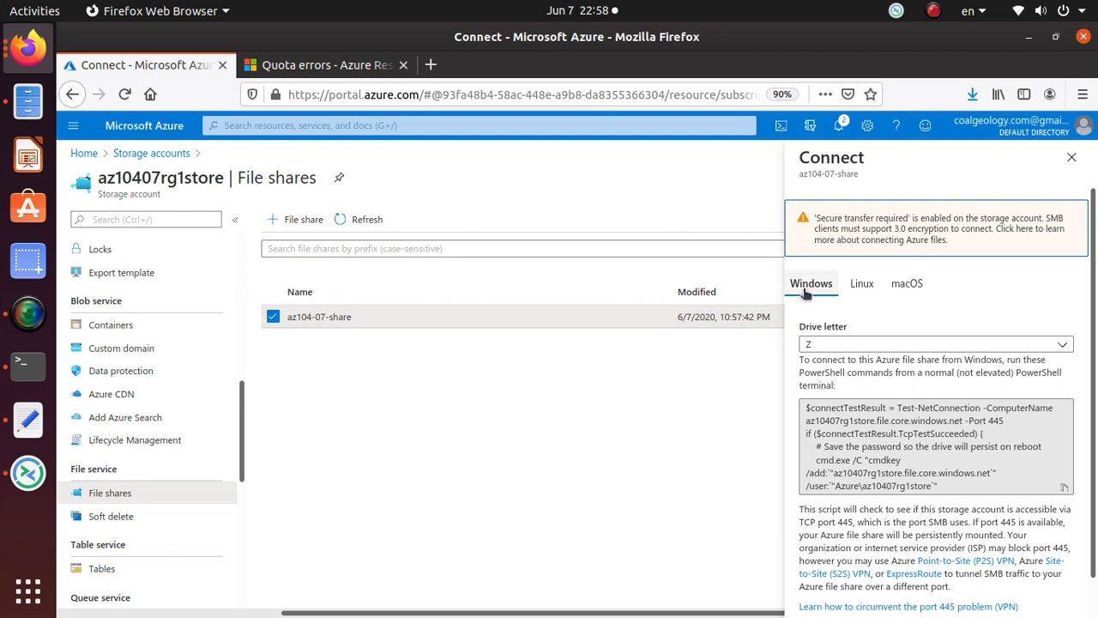
Step: Copy the Windows connection script, including its storage account key, into coolTstConnectionAzure.txt in the text editor, above the blob URL
scroll(943, 352, "down", 1)
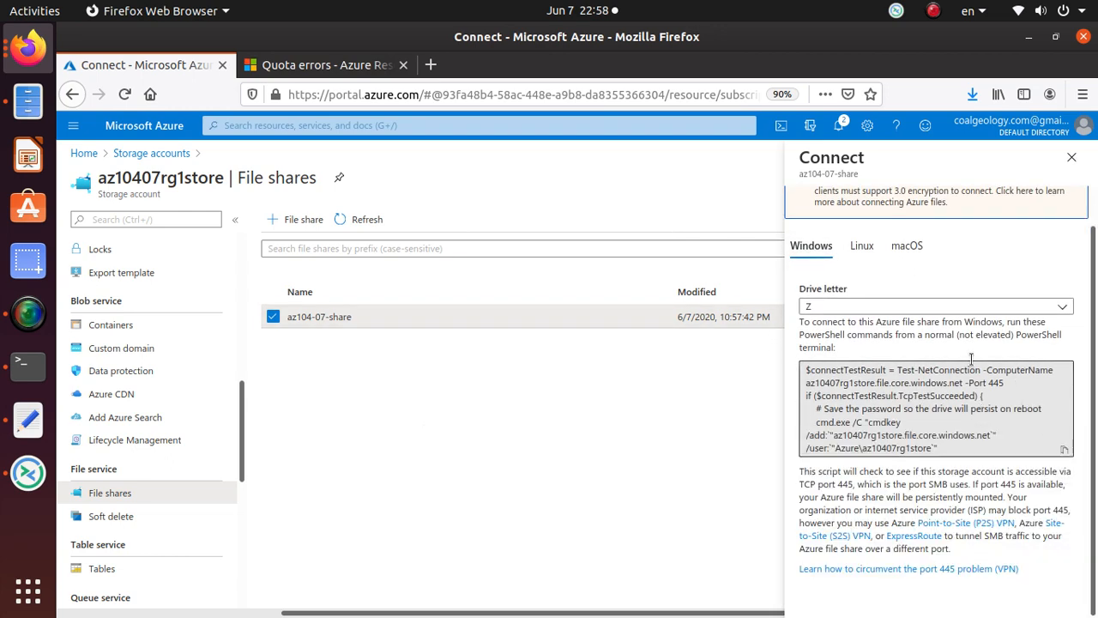
left_click(1064, 451)
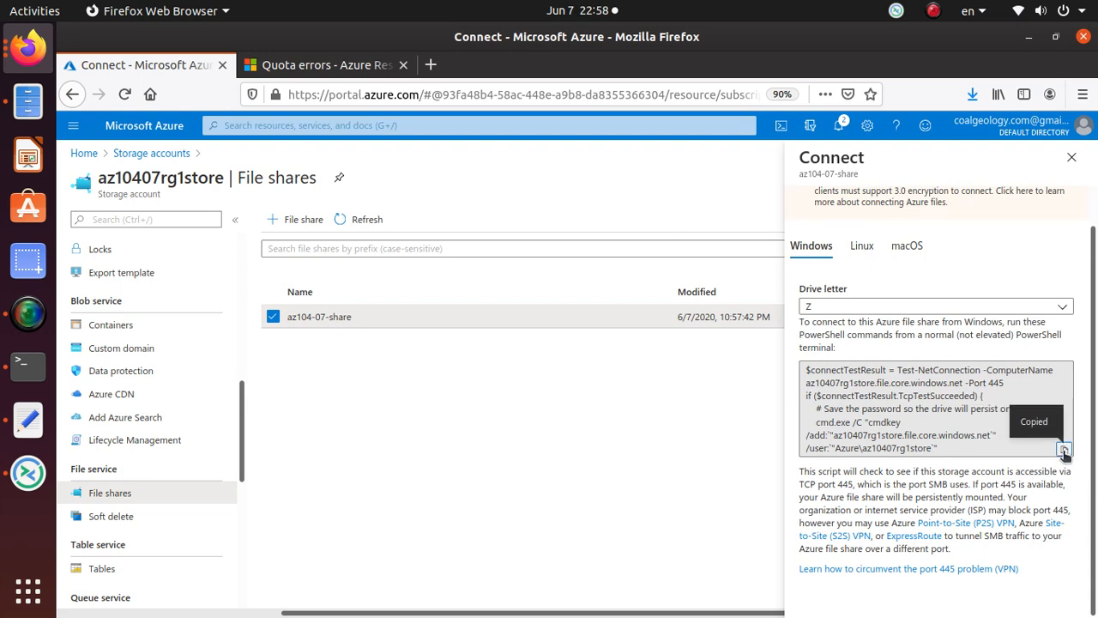
left_click(28, 420)
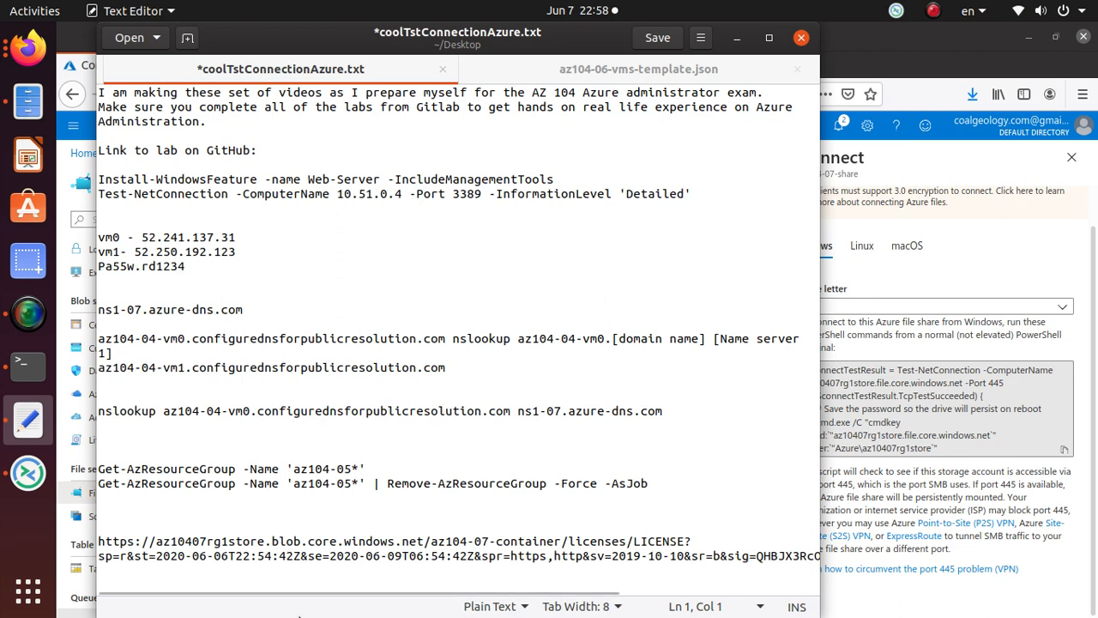
left_click(288, 514)
key("Return")
key("Return")
key("Return")
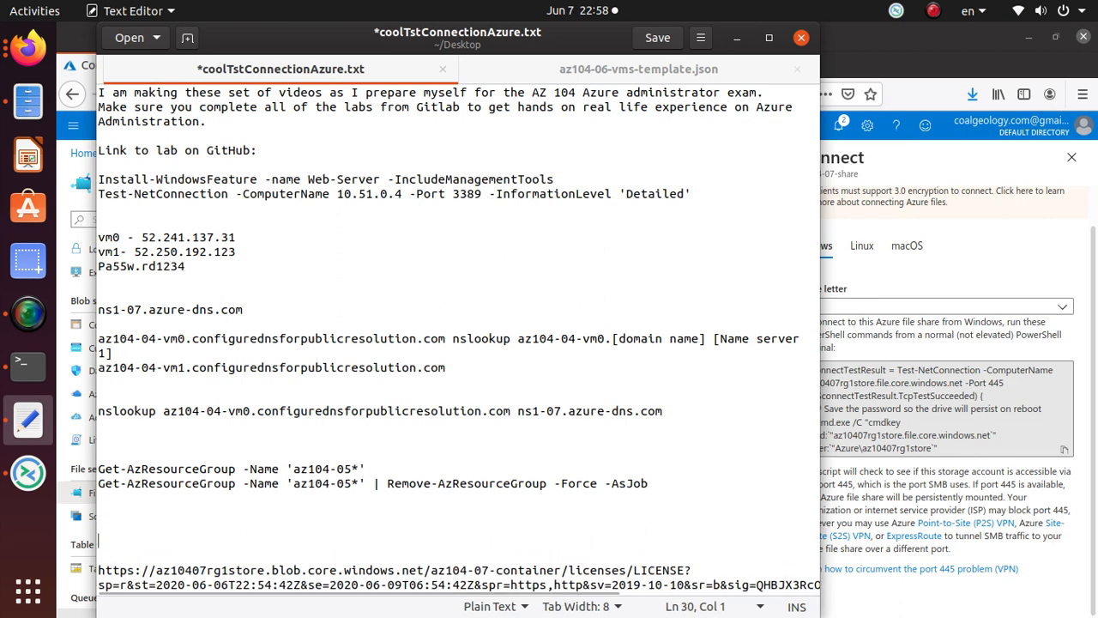
key("ctrl+v")
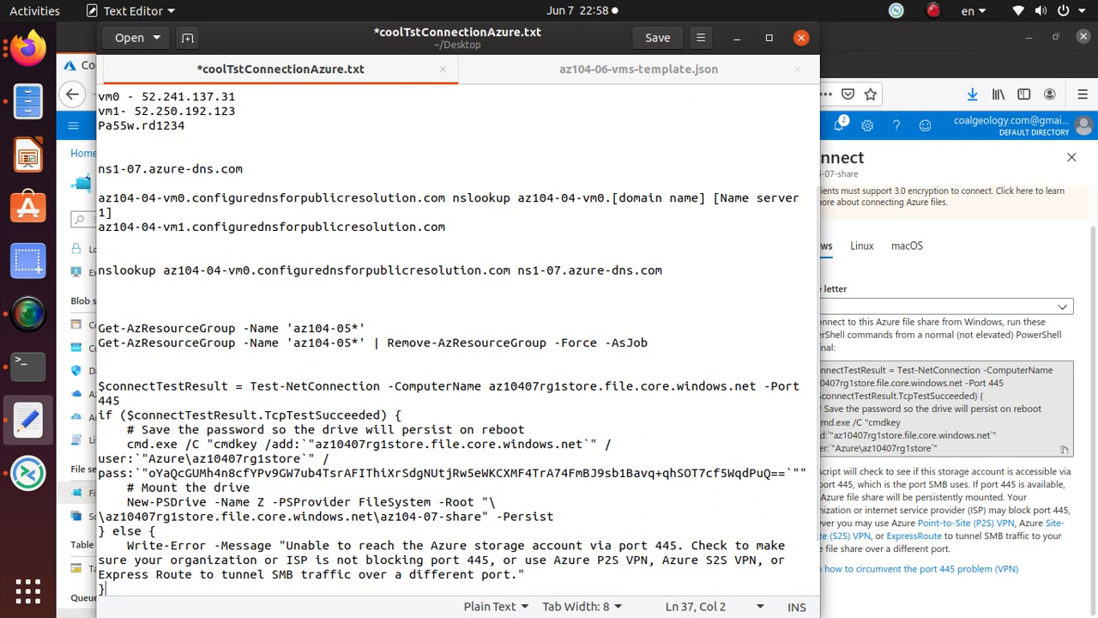
Step: Review the lab's Connect instructions and the drive letter choices in the az104-07-share connection details
key("alt+Tab")
key("alt+Tab")
key("Tab")
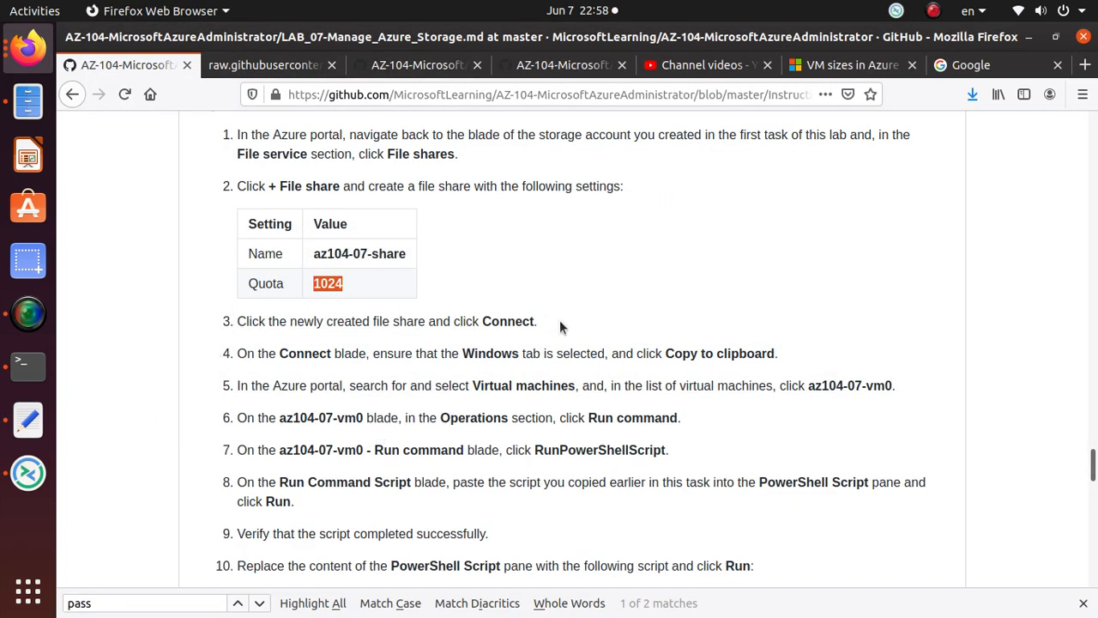
left_click(503, 326)
triple_click(504, 326)
key("alt+Tab")
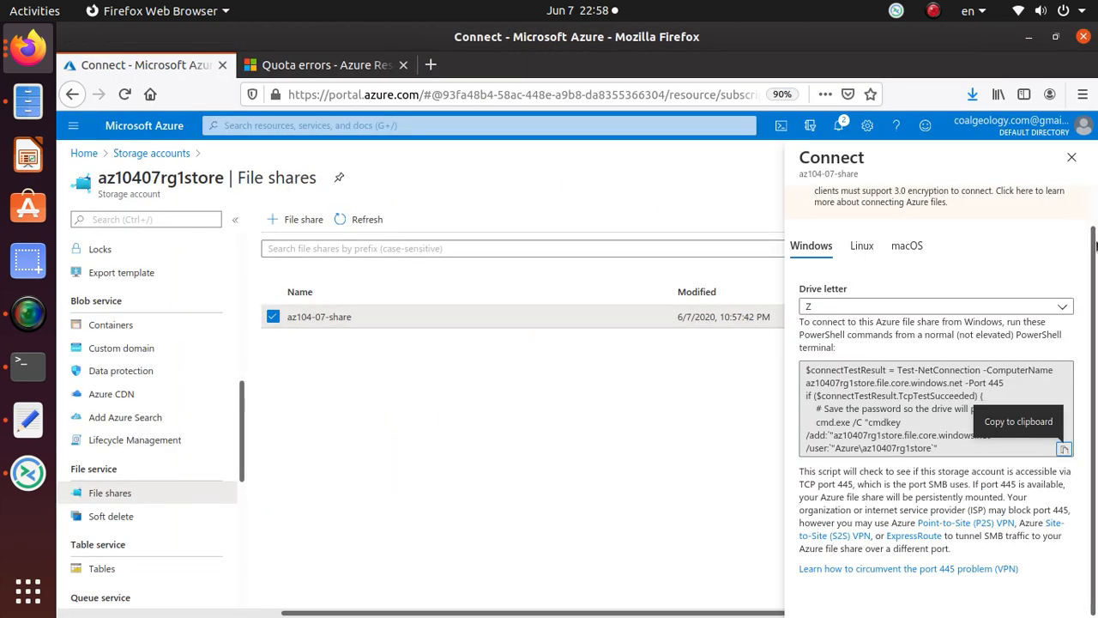
left_click(857, 309)
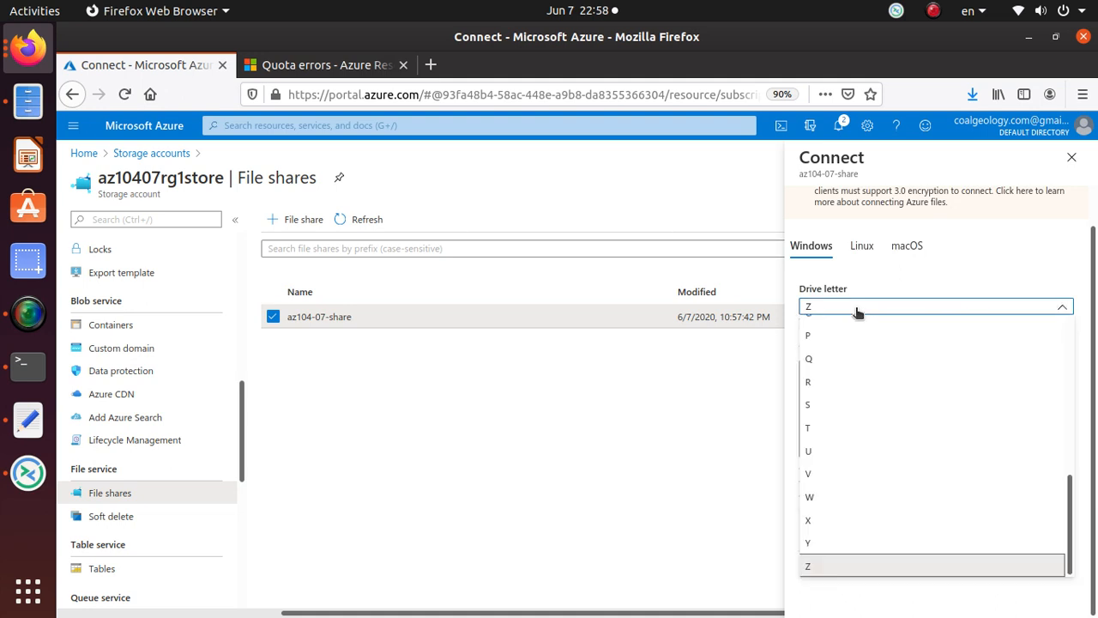
left_click(857, 309)
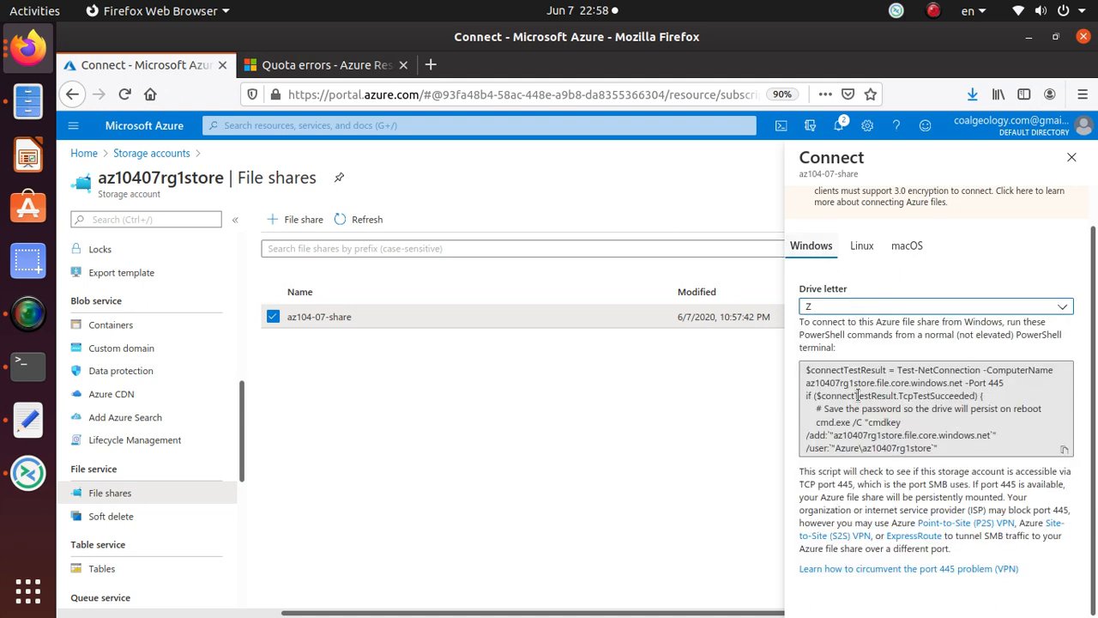
scroll(951, 245, "up", 1)
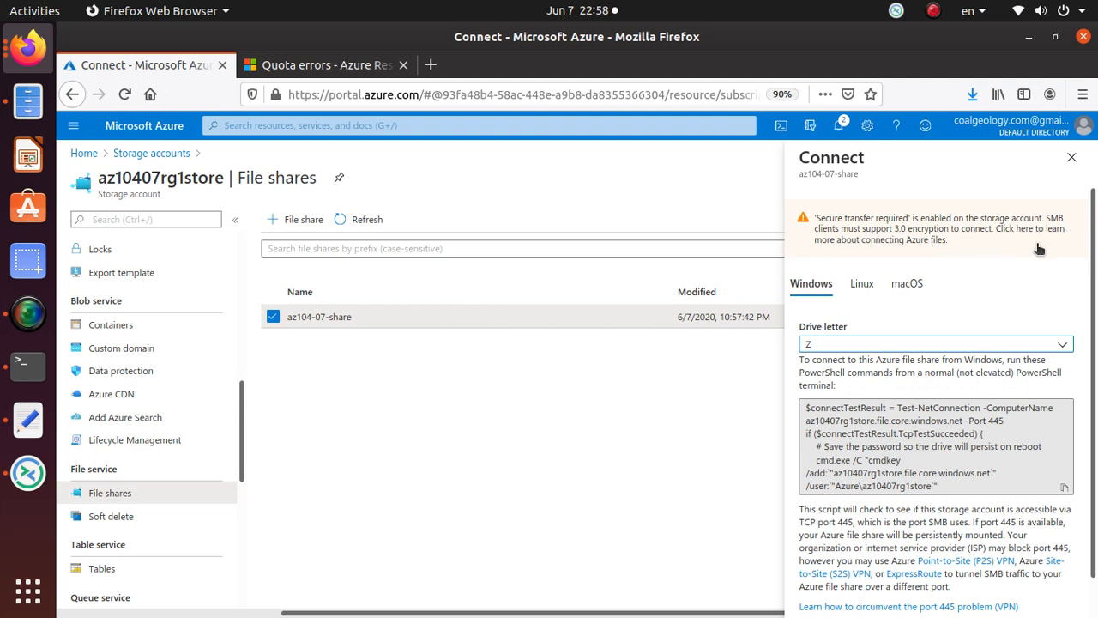
scroll(926, 429, "down", 1)
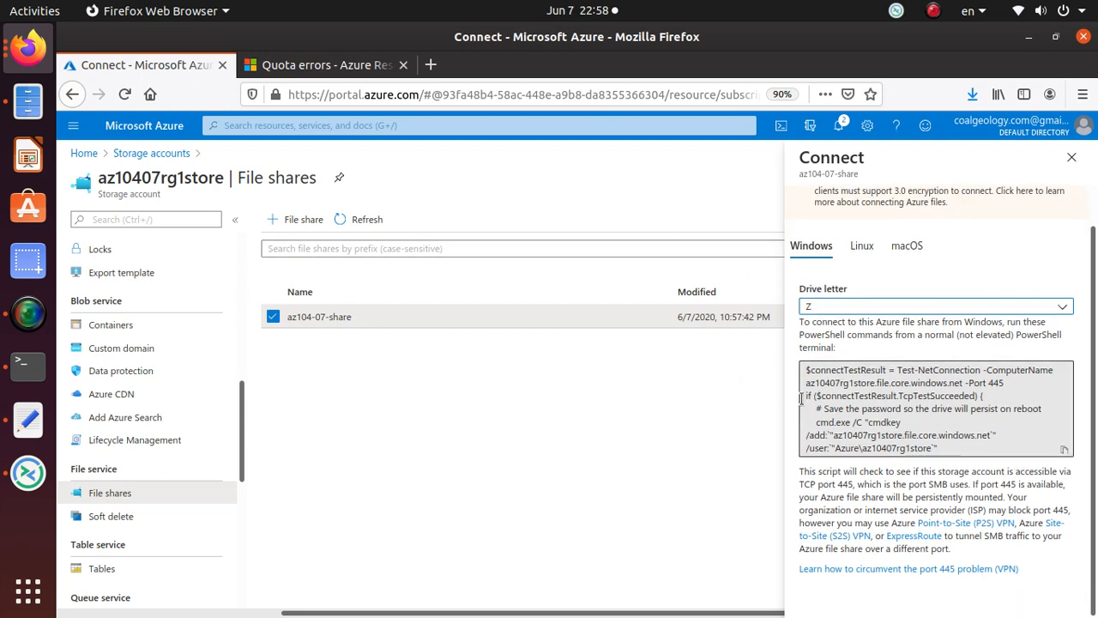
Step: Search the Azure portal for az104-07-vm0, using the name copied from the lab instructions, and open that virtual machine
key("alt+Tab")
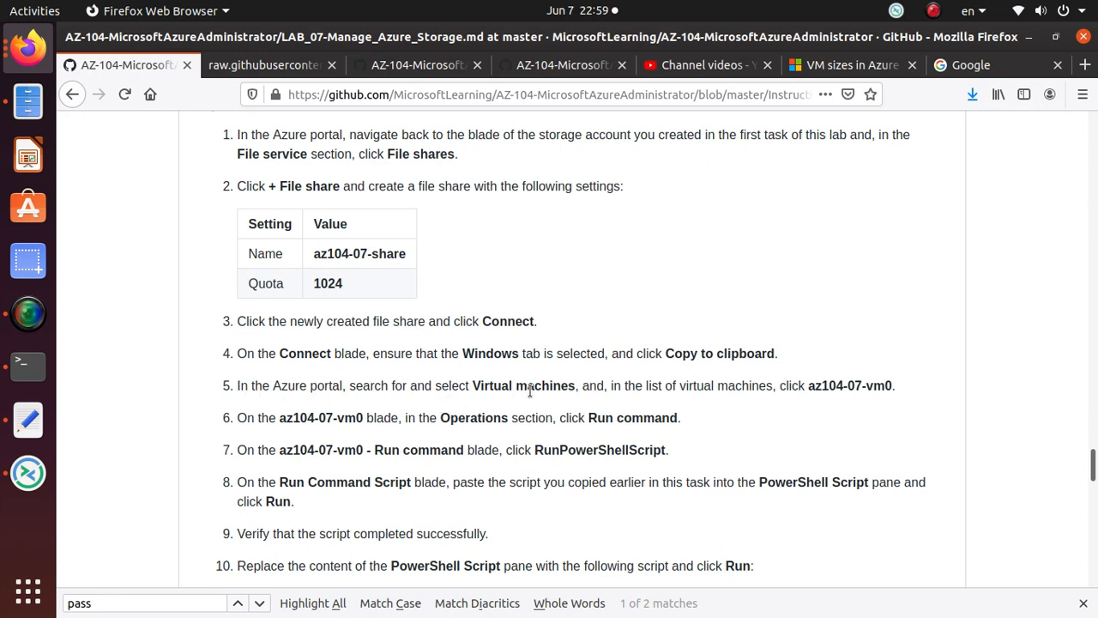
left_click_drag(810, 386, 893, 386)
left_click(924, 399)
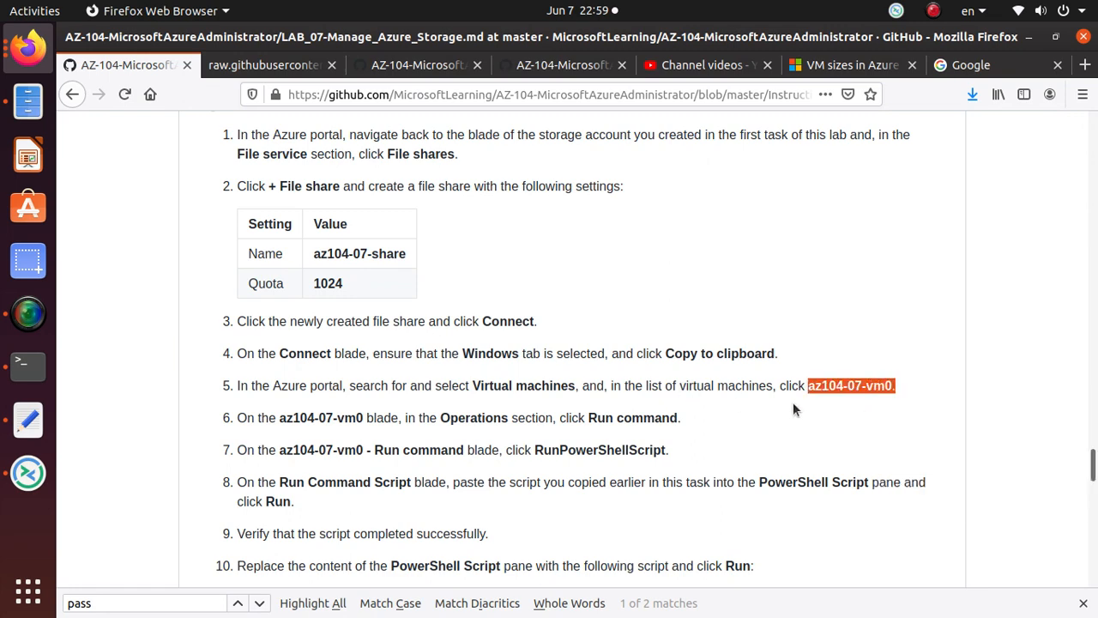
key("alt+Tab")
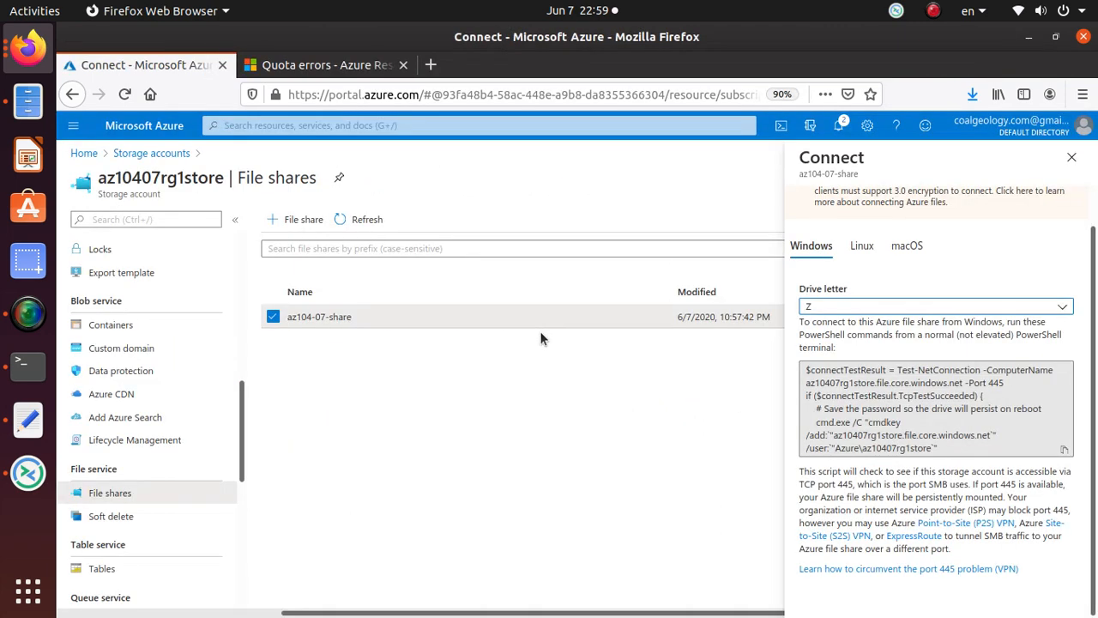
left_click(84, 153)
left_click(327, 125)
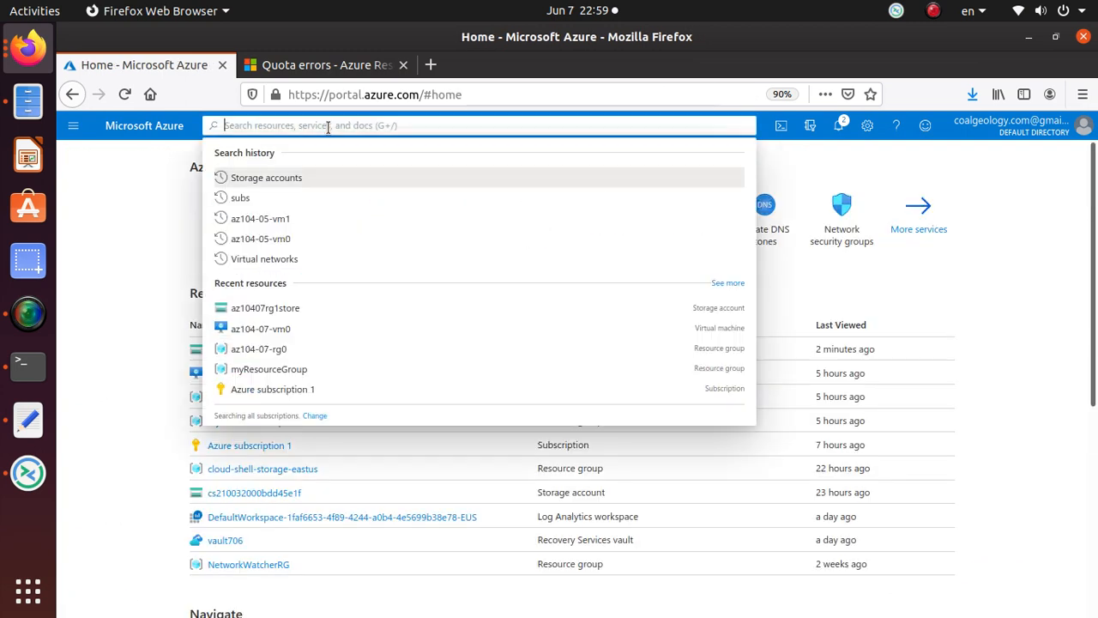
key("ctrl+v")
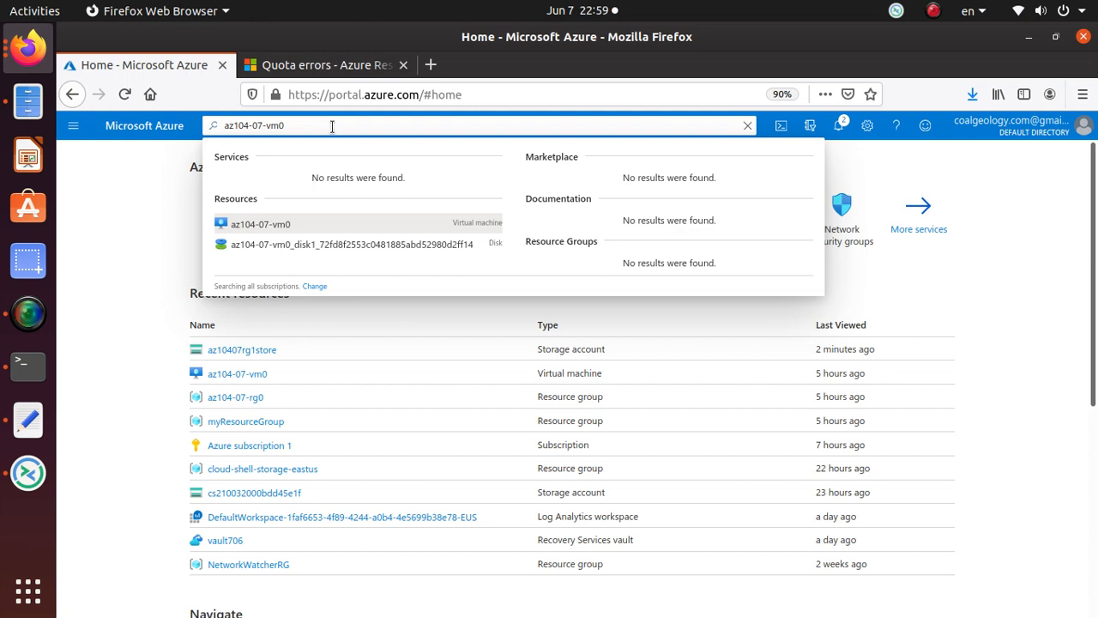
left_click(266, 223)
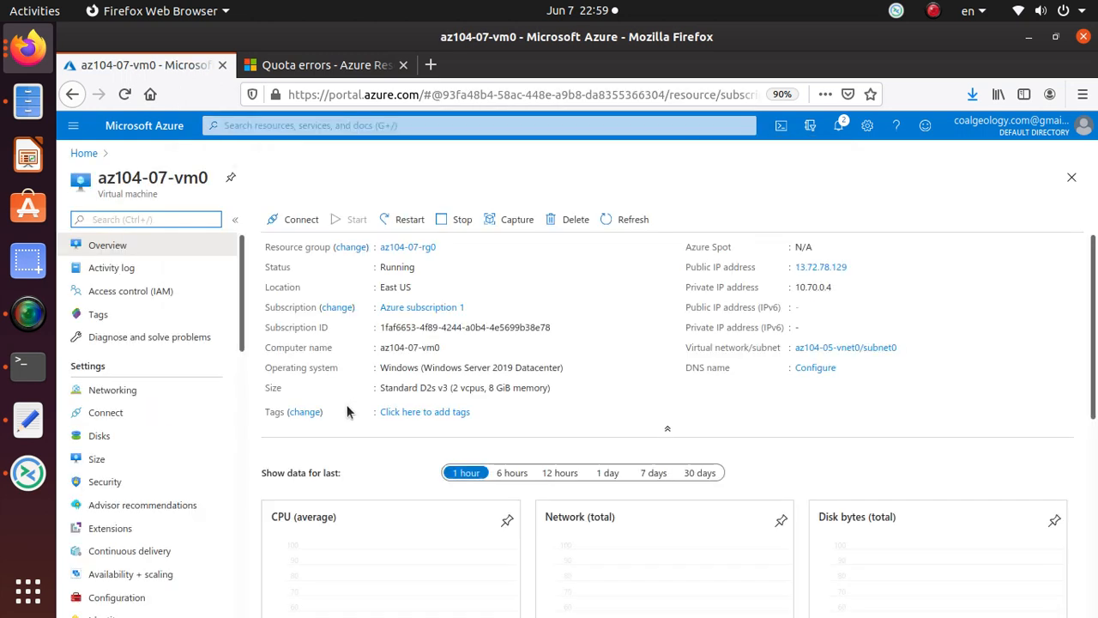
left_click(423, 268)
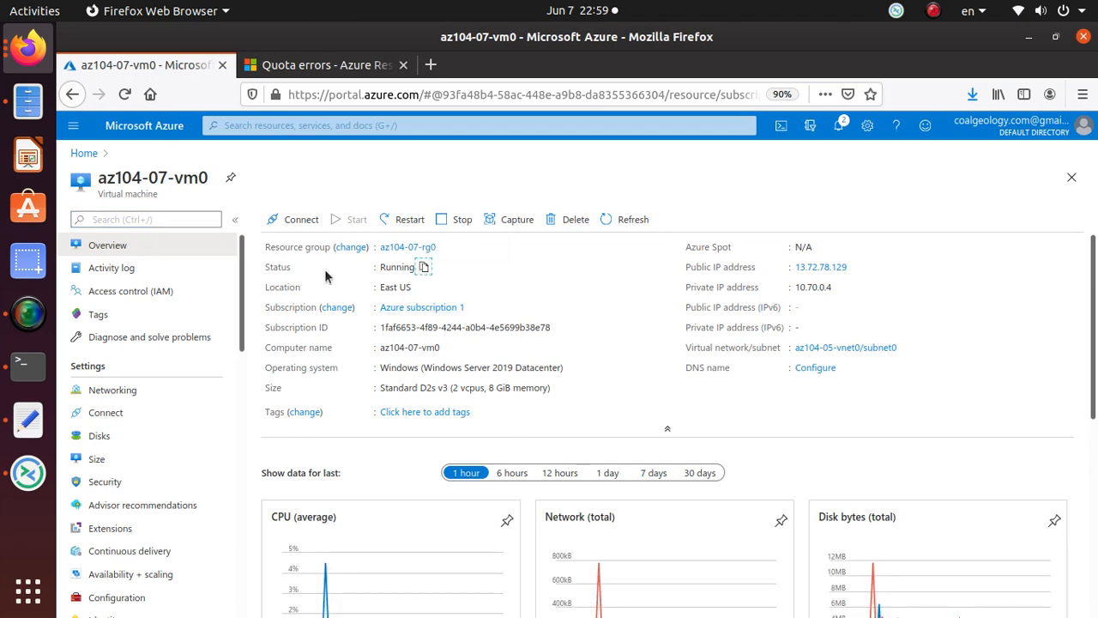
Step: Check the lab's next instruction and open Run command among the Operations of az104-07-vm0
key("alt+Tab")
scroll(393, 422, "down", 3)
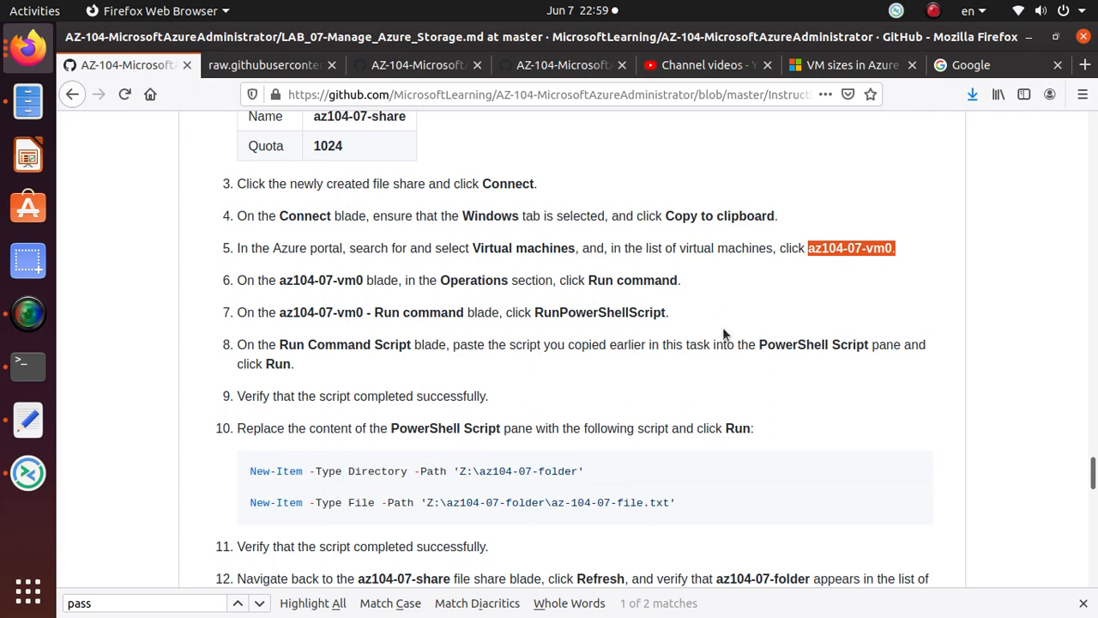
key("alt+Tab")
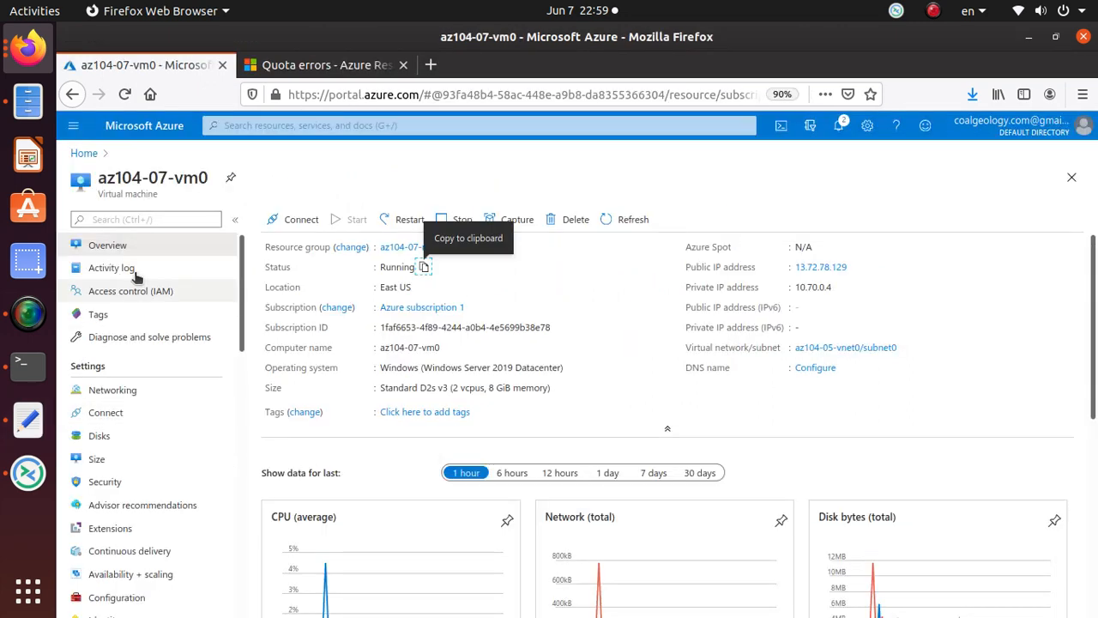
scroll(133, 273, "down", 5)
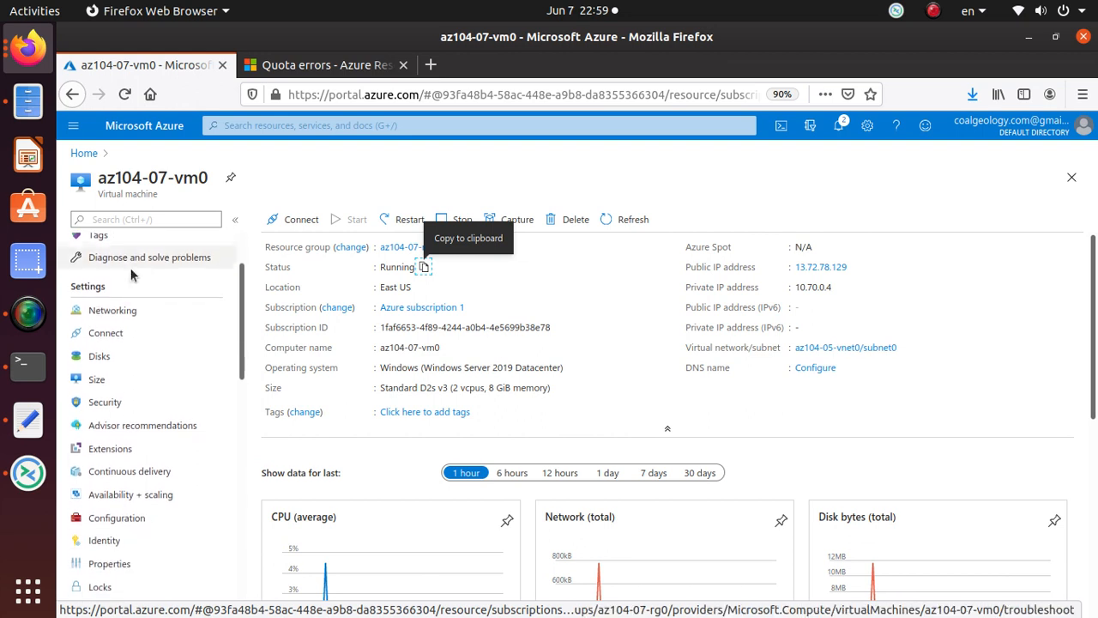
scroll(133, 281, "down", 4)
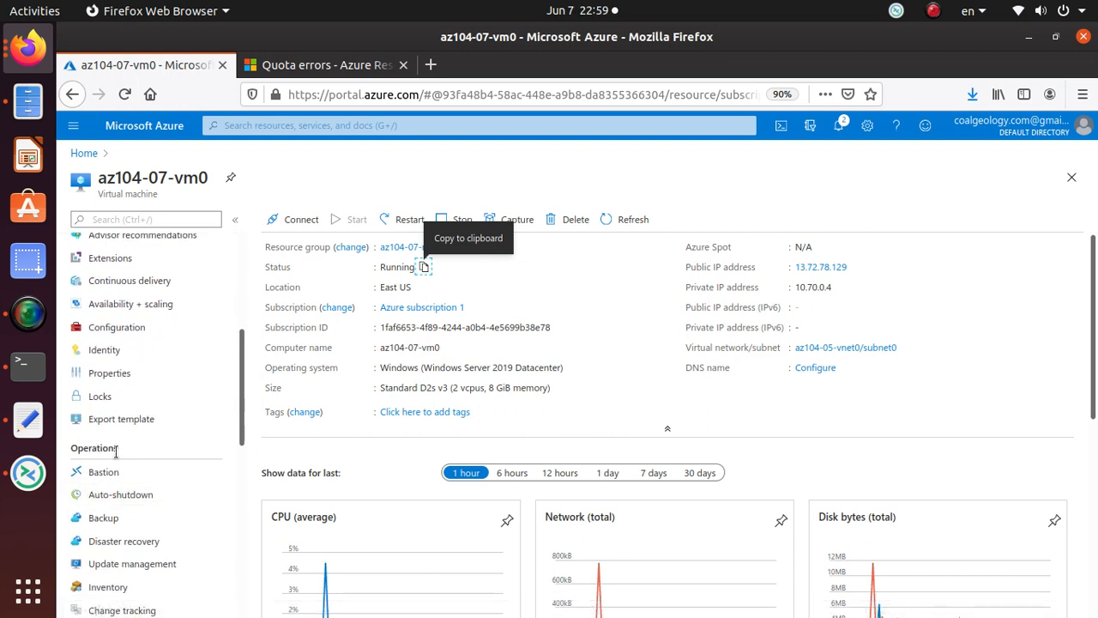
scroll(143, 517, "down", 3)
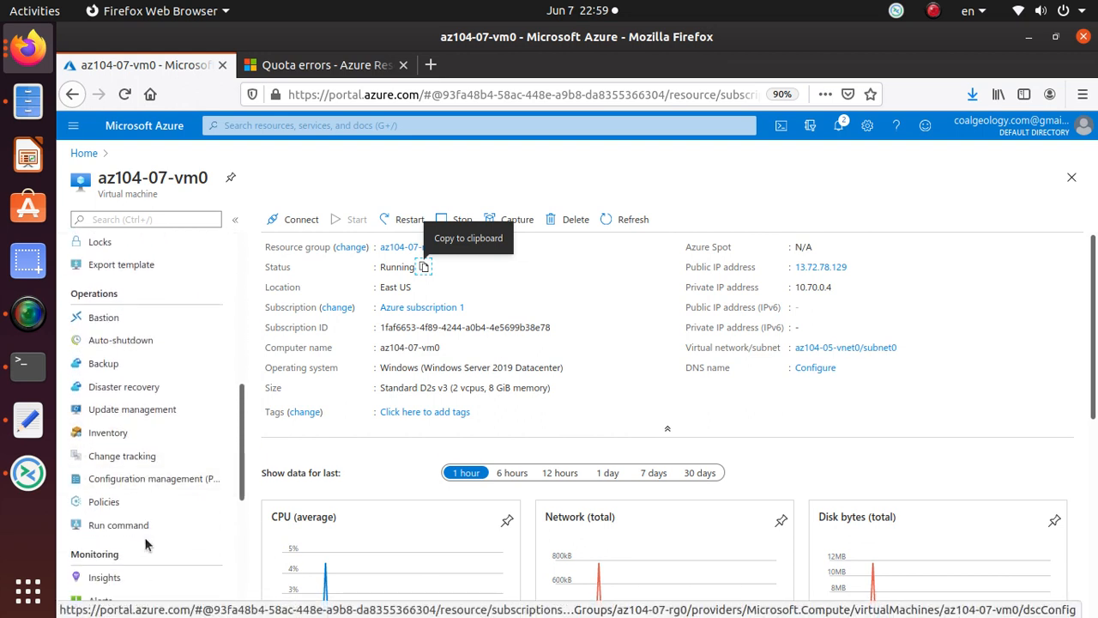
left_click(141, 525)
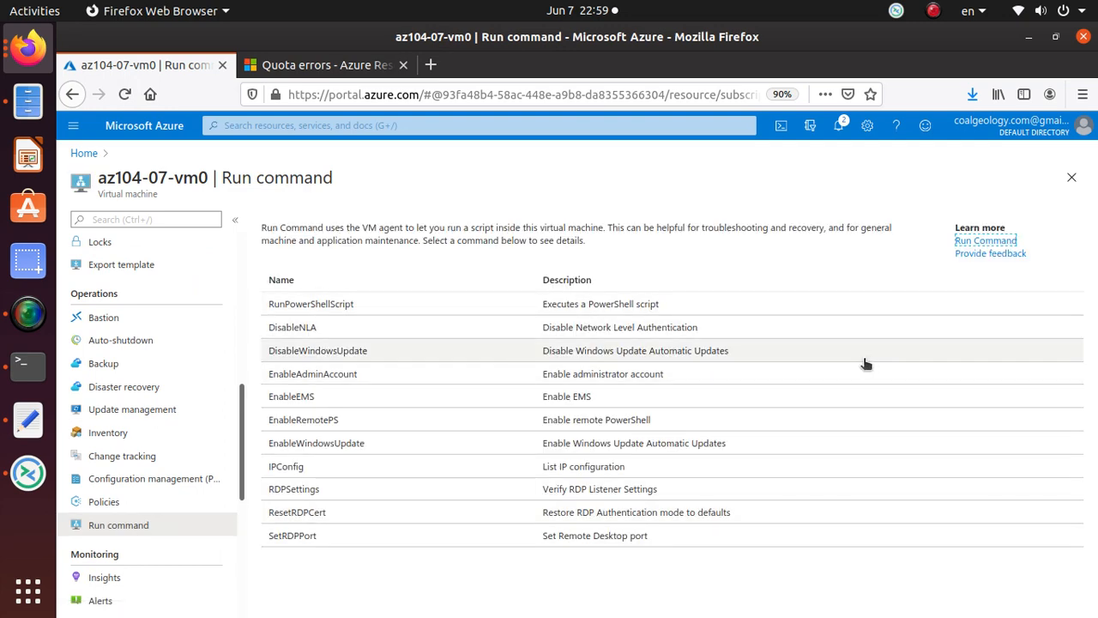
Step: Open the RunPowerShellScript command for az104-07-vm0, checking it against the lab's script instructions
key("alt+Tab")
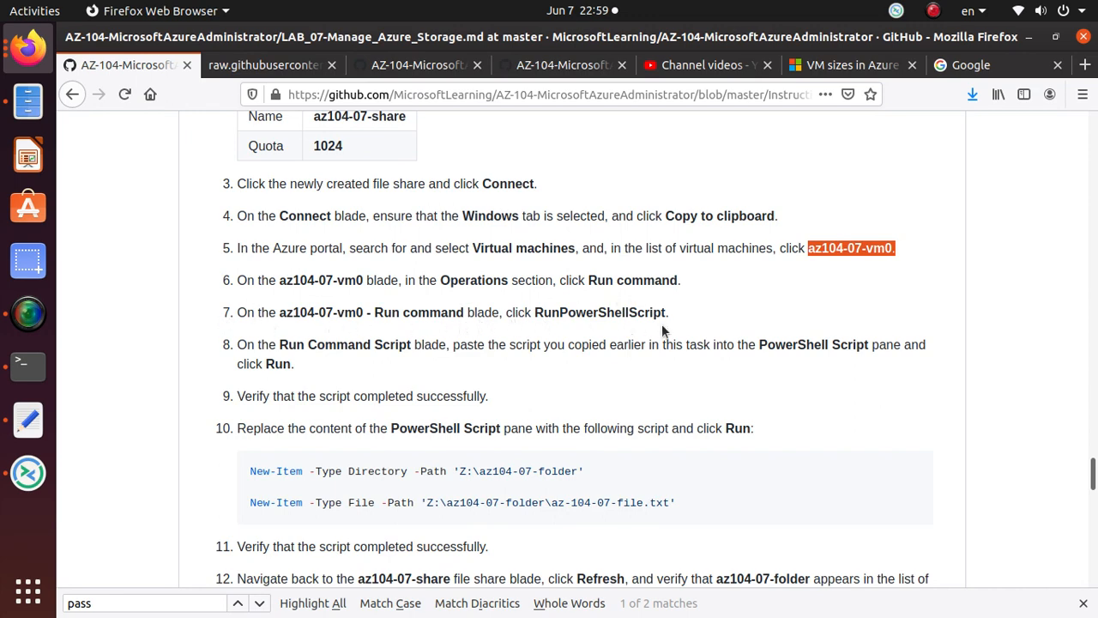
key("alt+Tab")
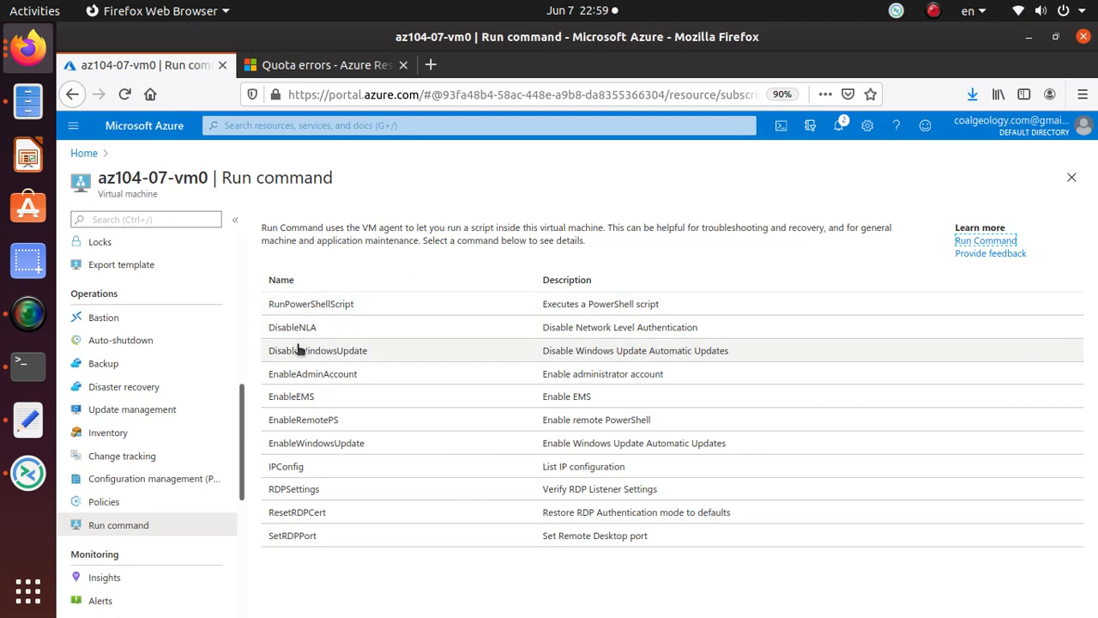
left_click(326, 307)
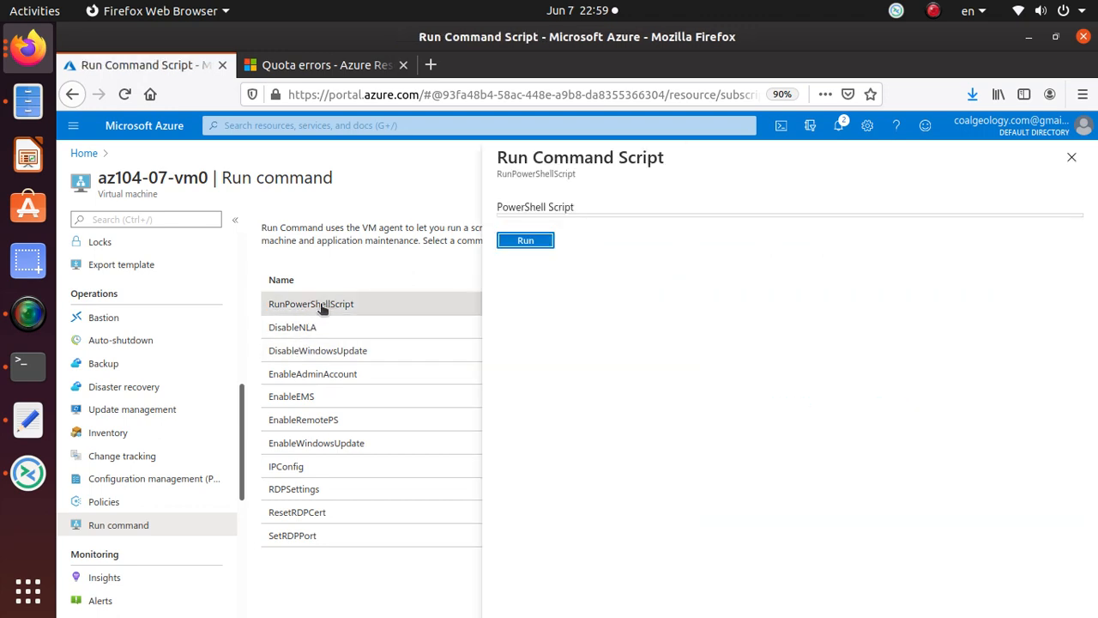
key("alt+Tab")
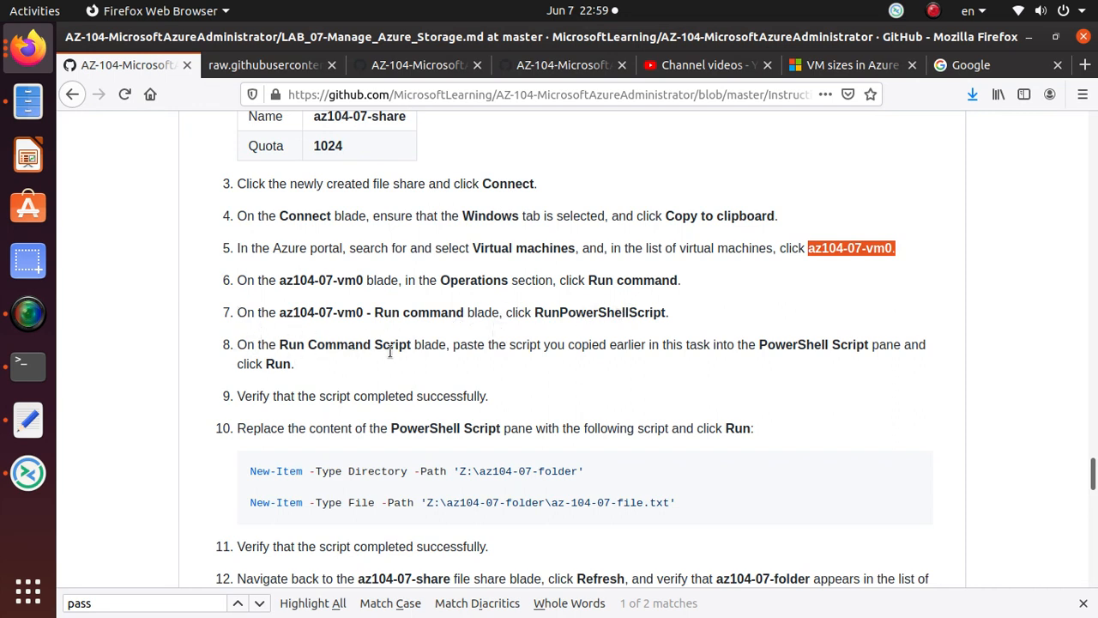
key("alt+Tab")
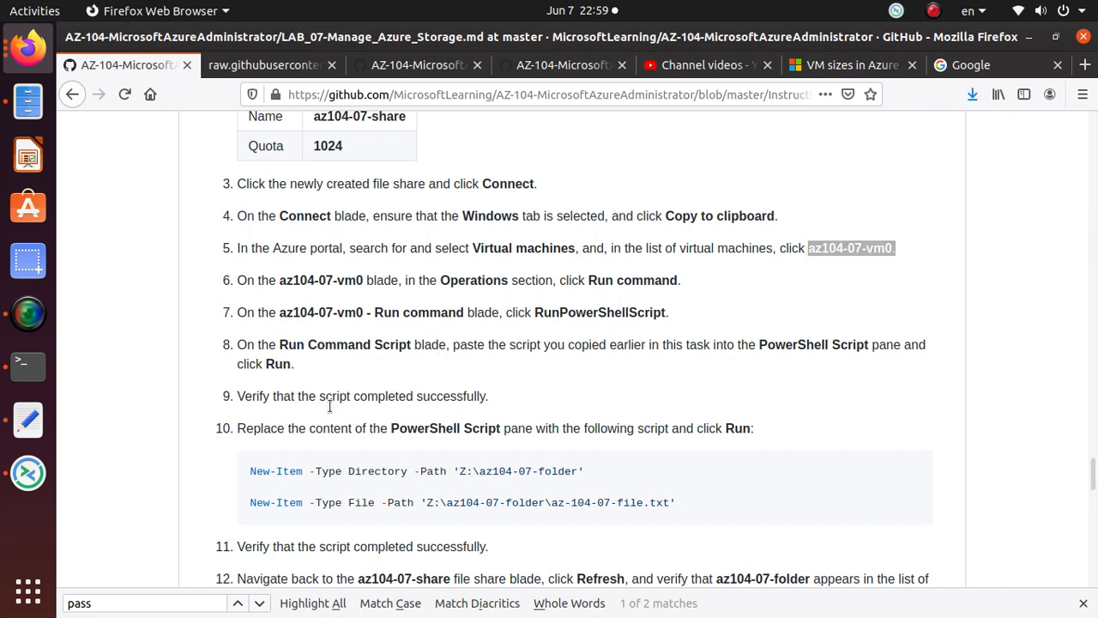
left_click(565, 235)
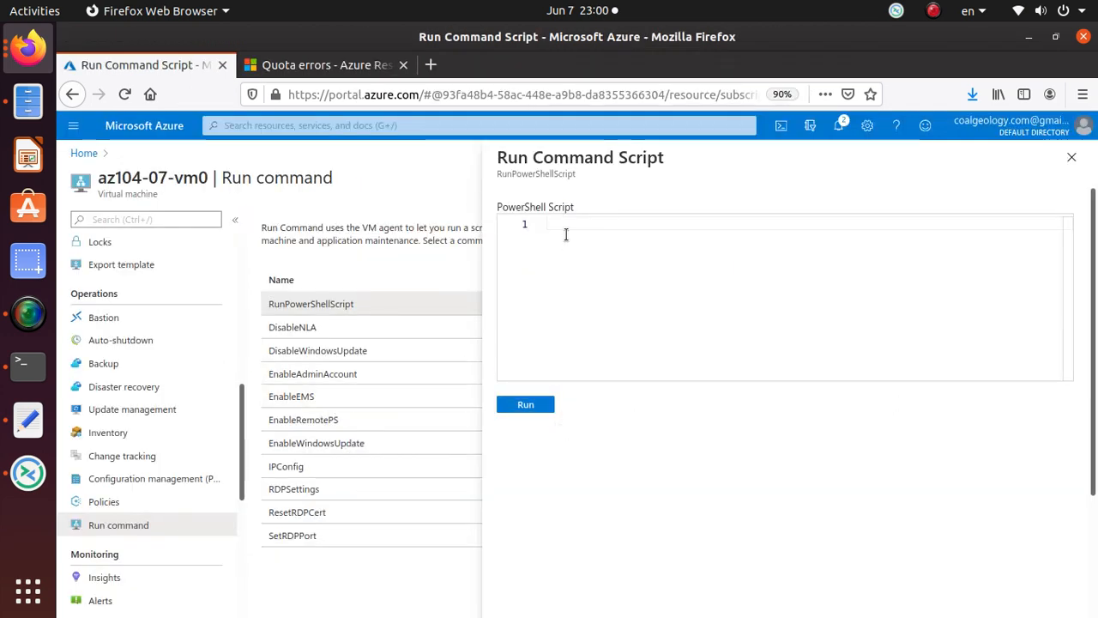
type("az104-07-vm0.")
key("ctrl+z")
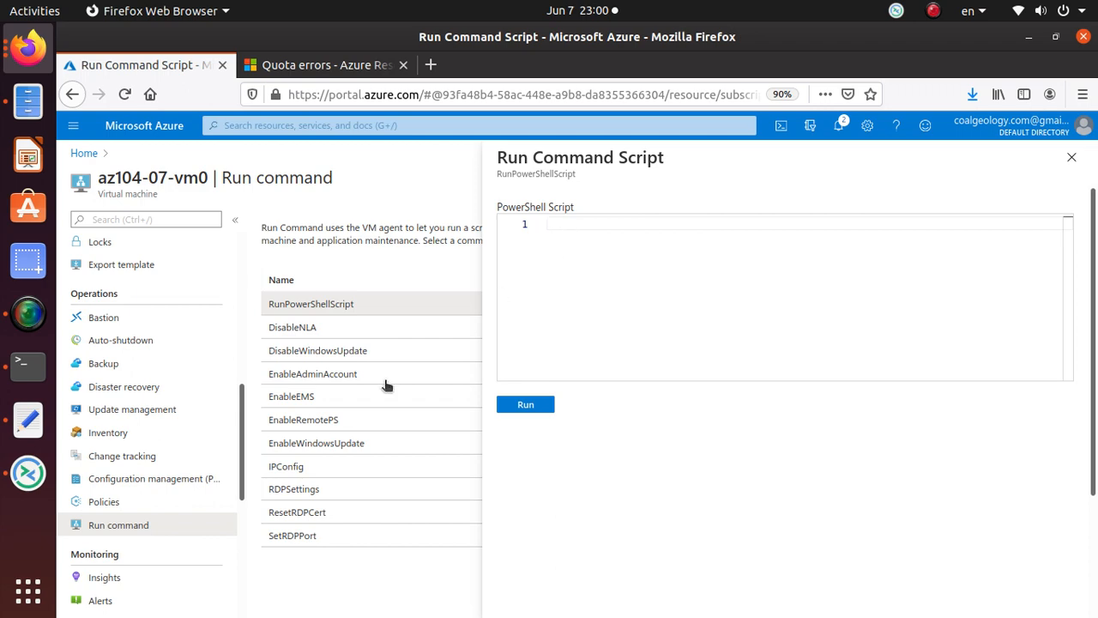
Step: Copy the file share connection script with its storage account key from the notes into the PowerShell Script editor and run it
left_click(26, 422)
scroll(359, 412, "down", 1)
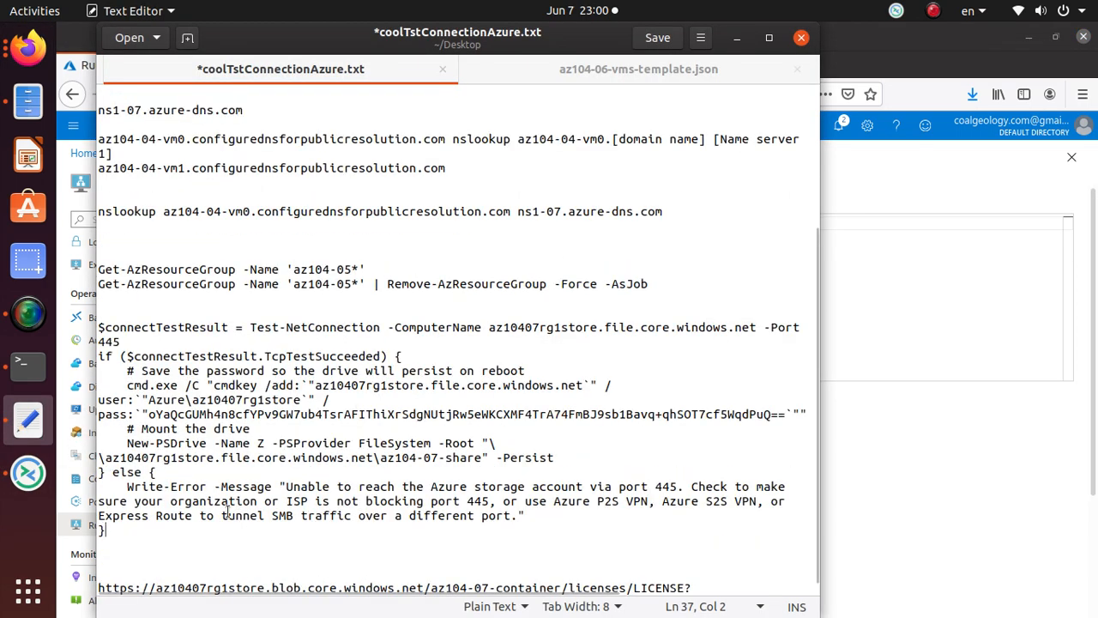
left_click_drag(105, 541, 55, 326)
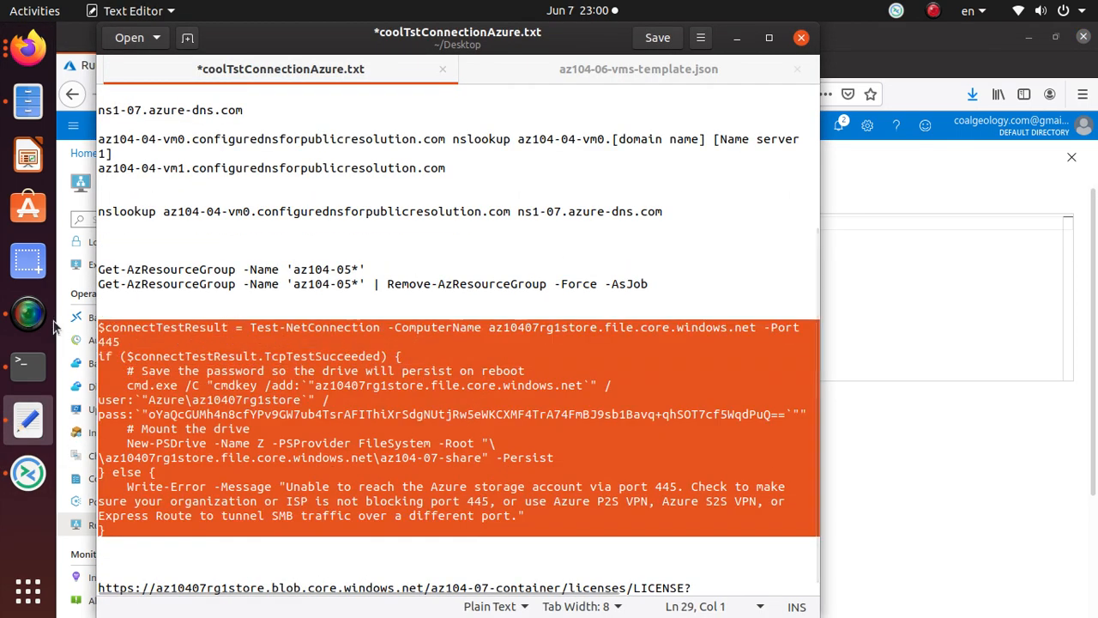
left_click(841, 314)
key("ctrl+v")
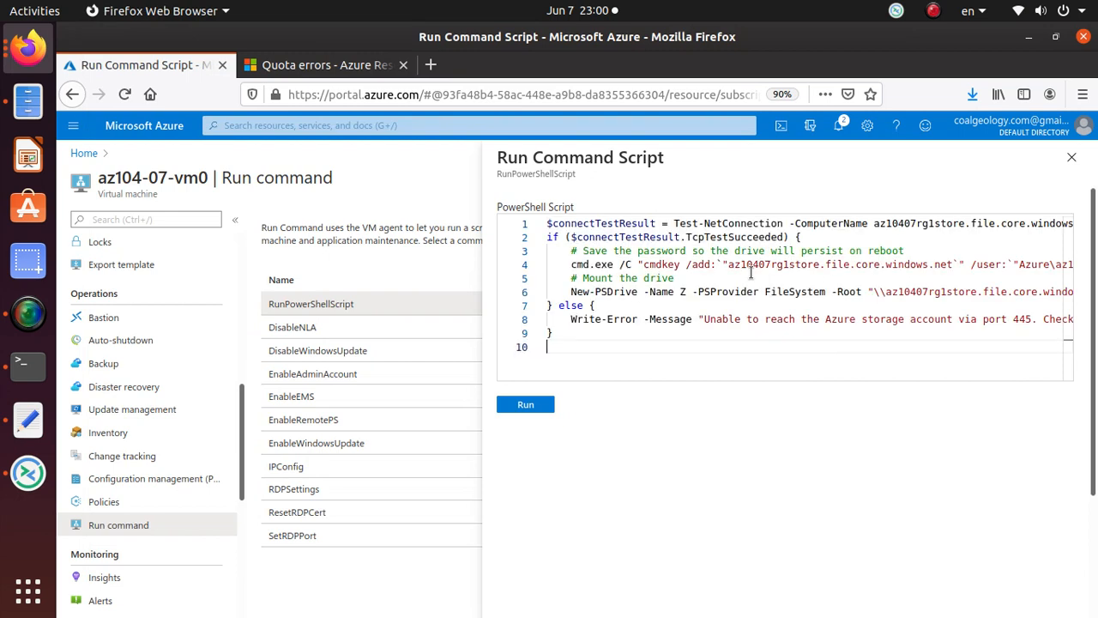
left_click(525, 405)
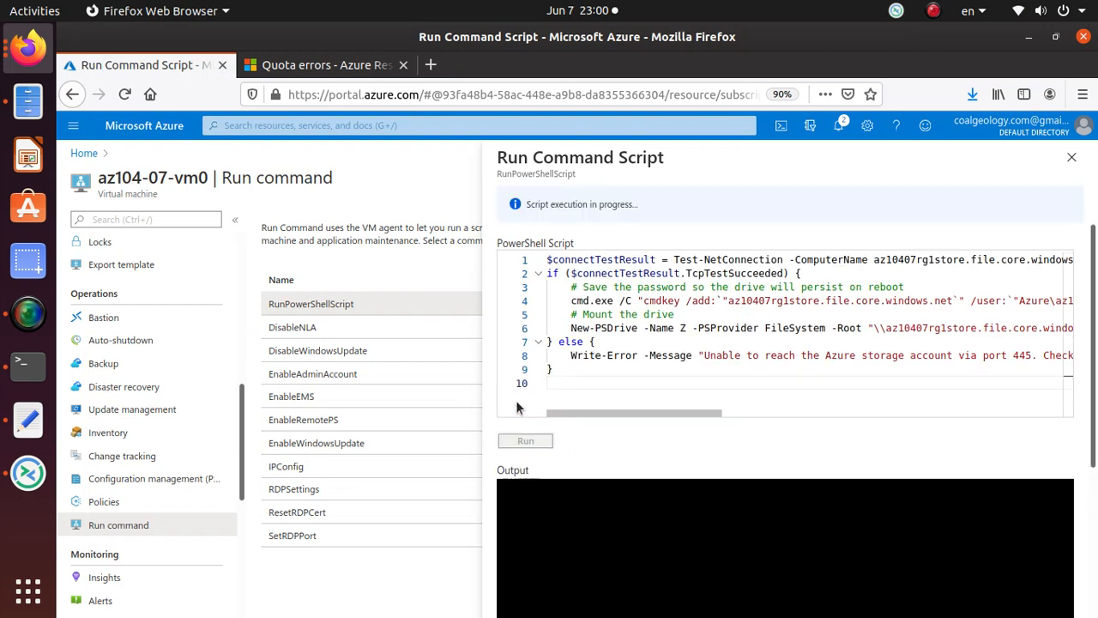
Step: Review the lab's instructions for running the connection script and verifying its completion
scroll(706, 310, "down", 5)
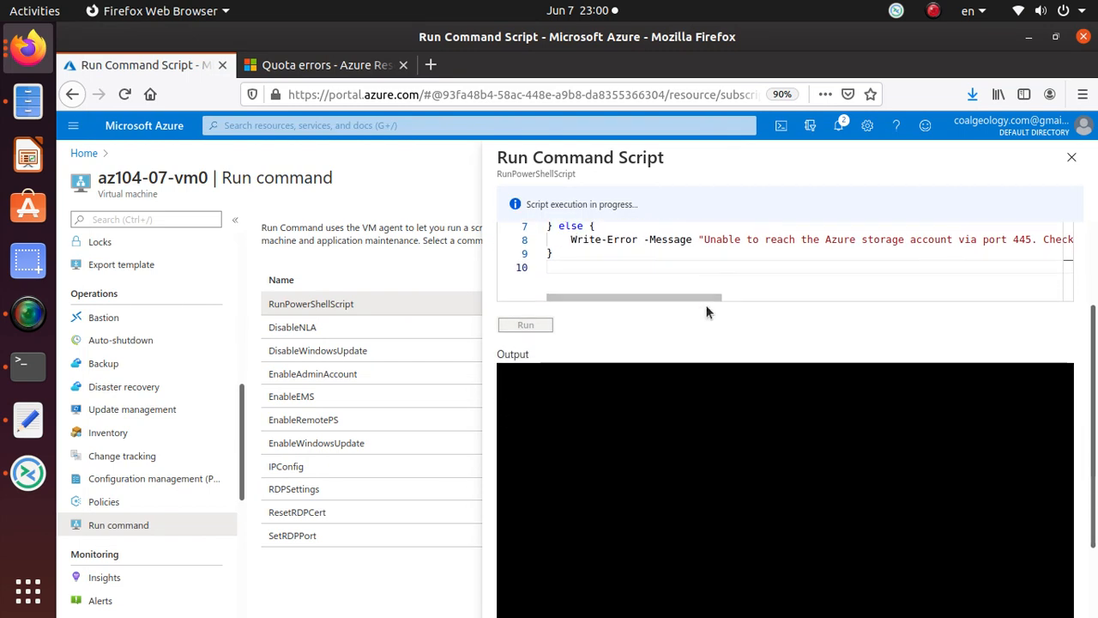
key("alt+Tab")
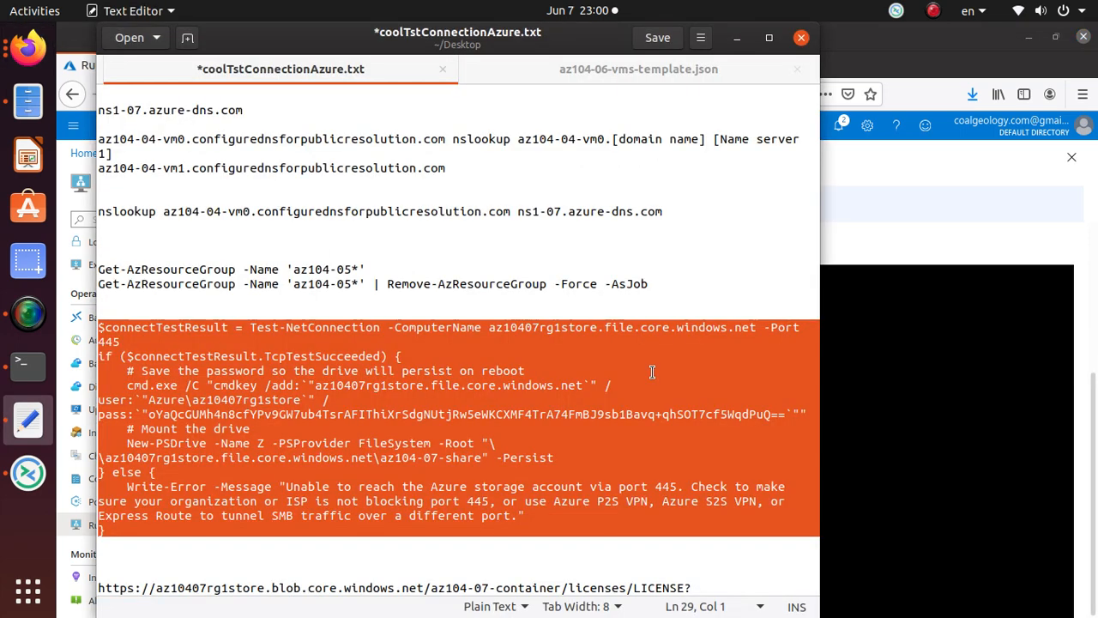
key("alt+Tab")
key("alt+Tab")
key("alt+Tab")
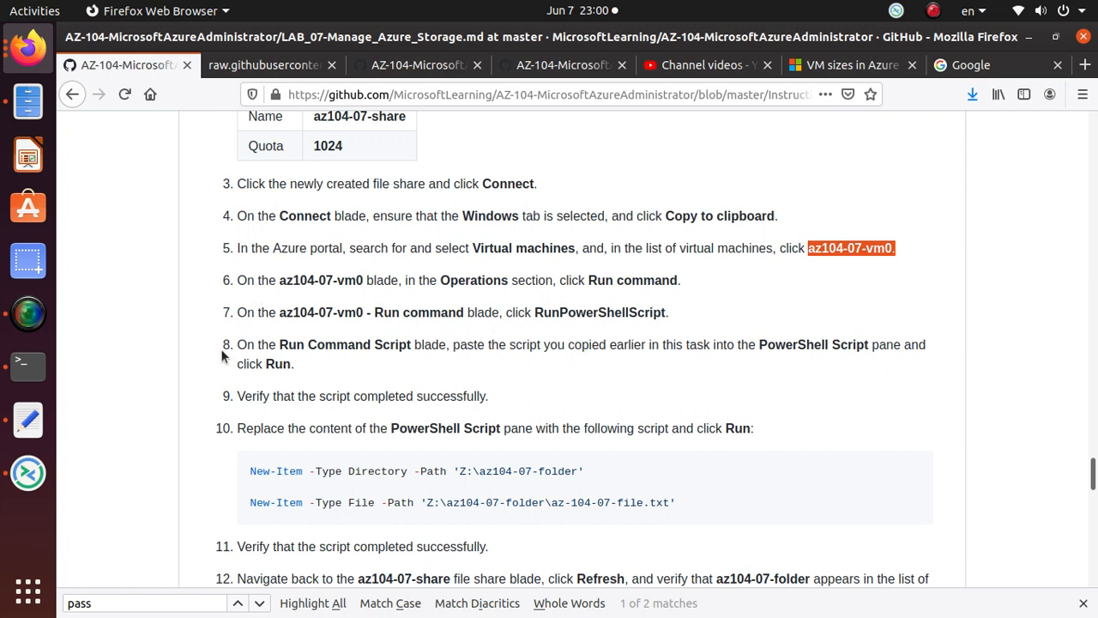
left_click_drag(295, 365, 217, 340)
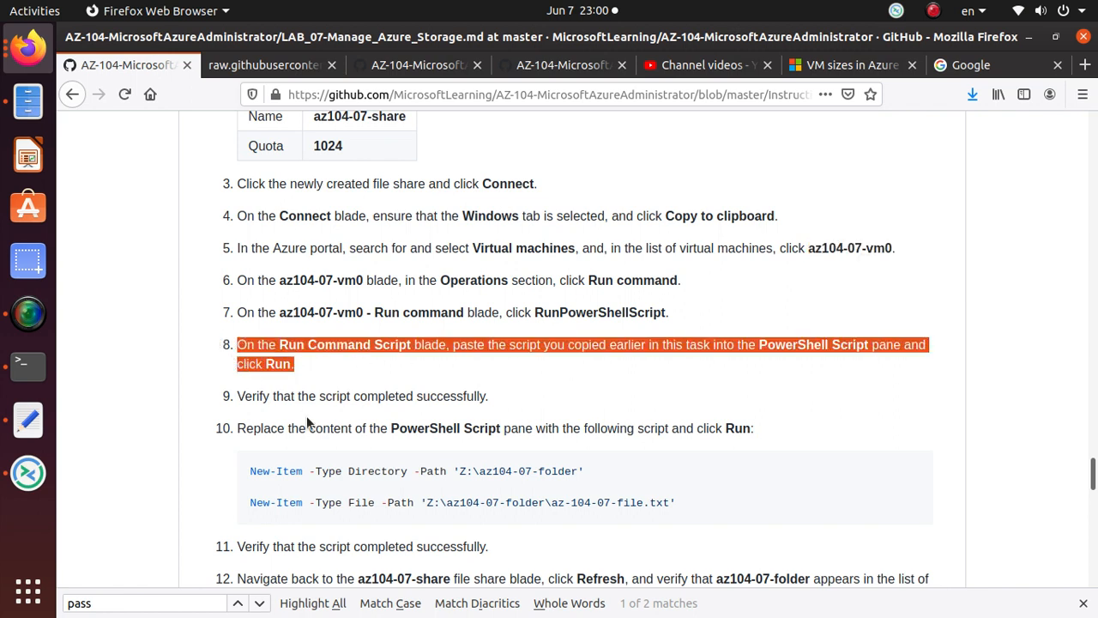
scroll(530, 394, "down", 2)
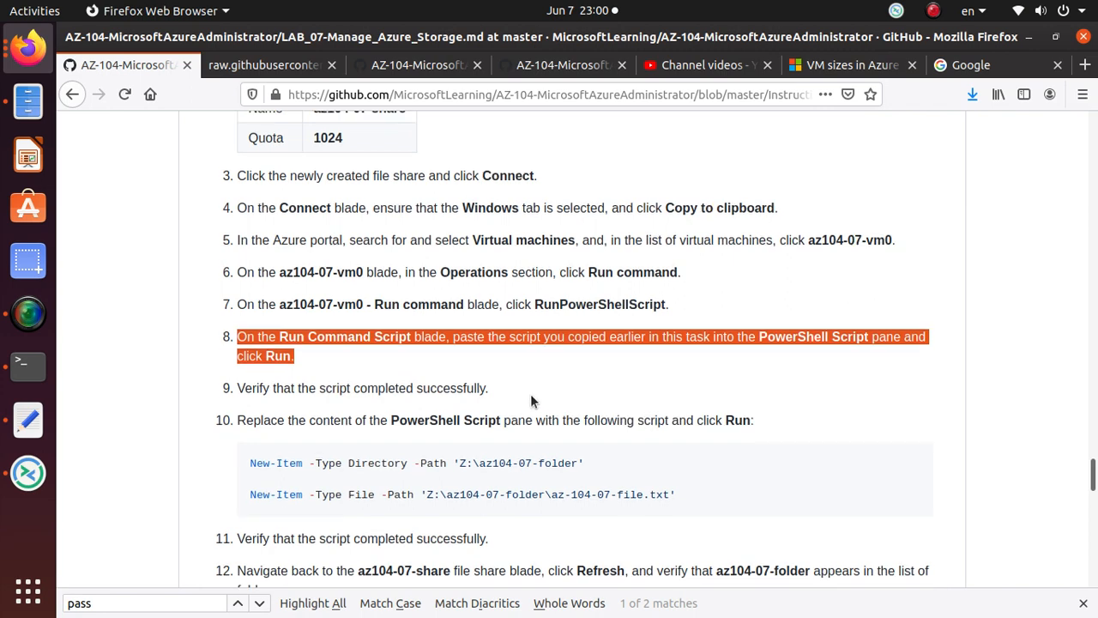
Step: Check the execution status of the connection script on az104-07-vm0, consulting the lab's following instructions meanwhile
key("alt+Tab")
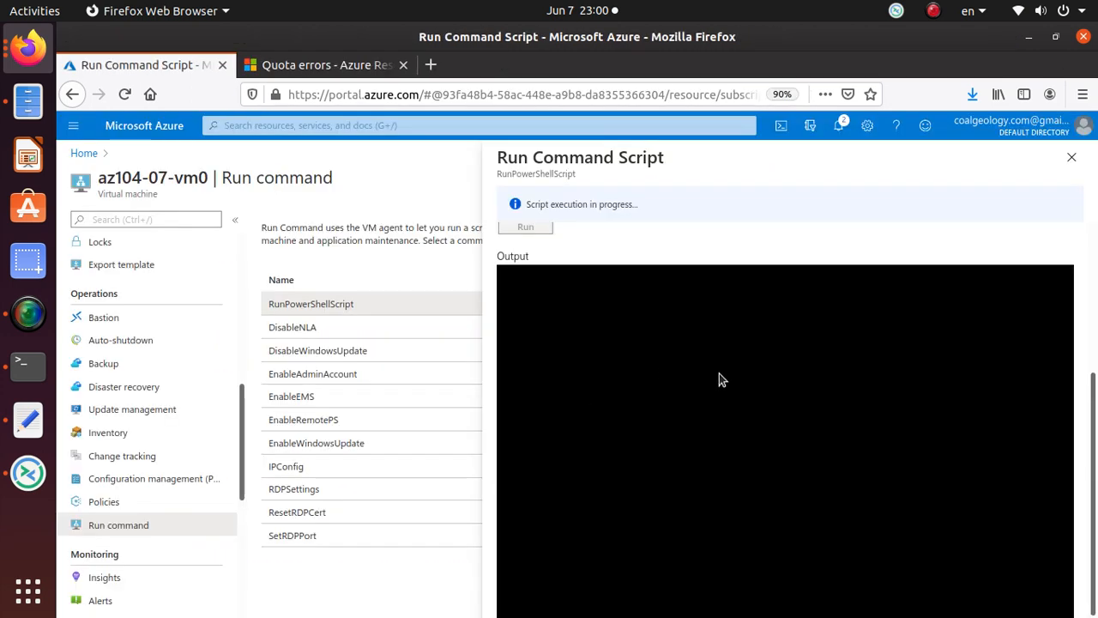
scroll(719, 380, "up", 3)
scroll(718, 382, "down", 4)
key("alt+Tab")
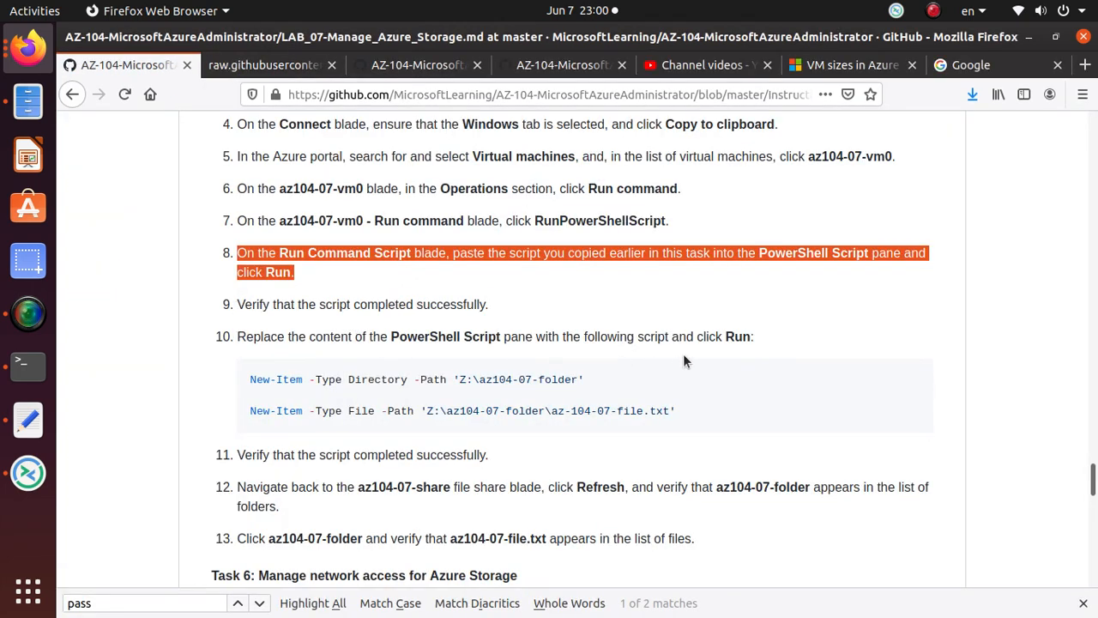
key("alt+Tab")
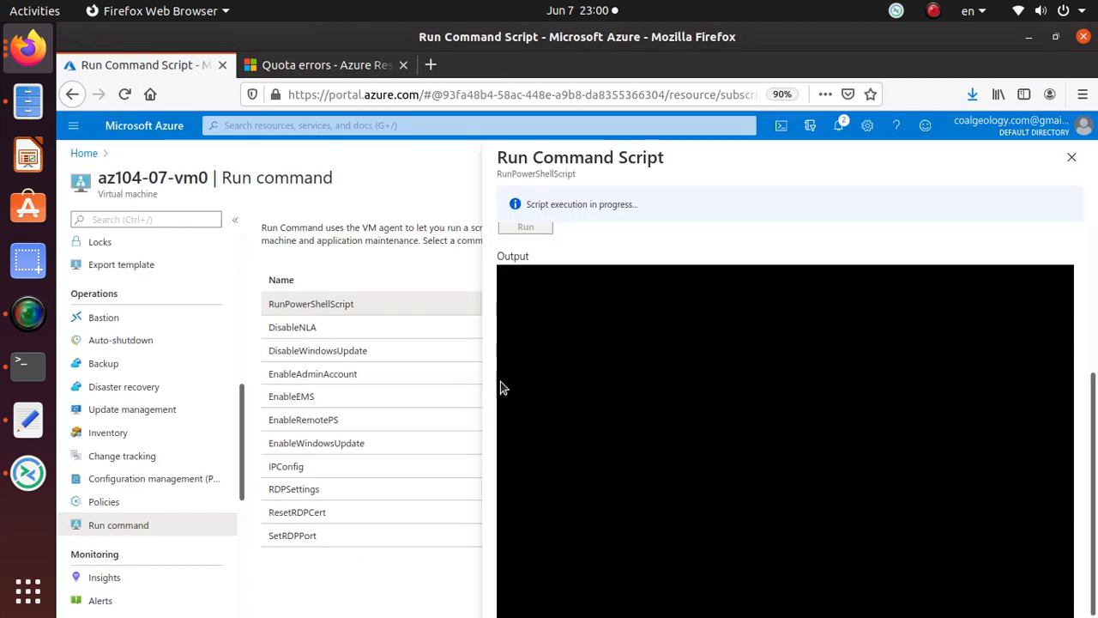
scroll(668, 389, "up", 5)
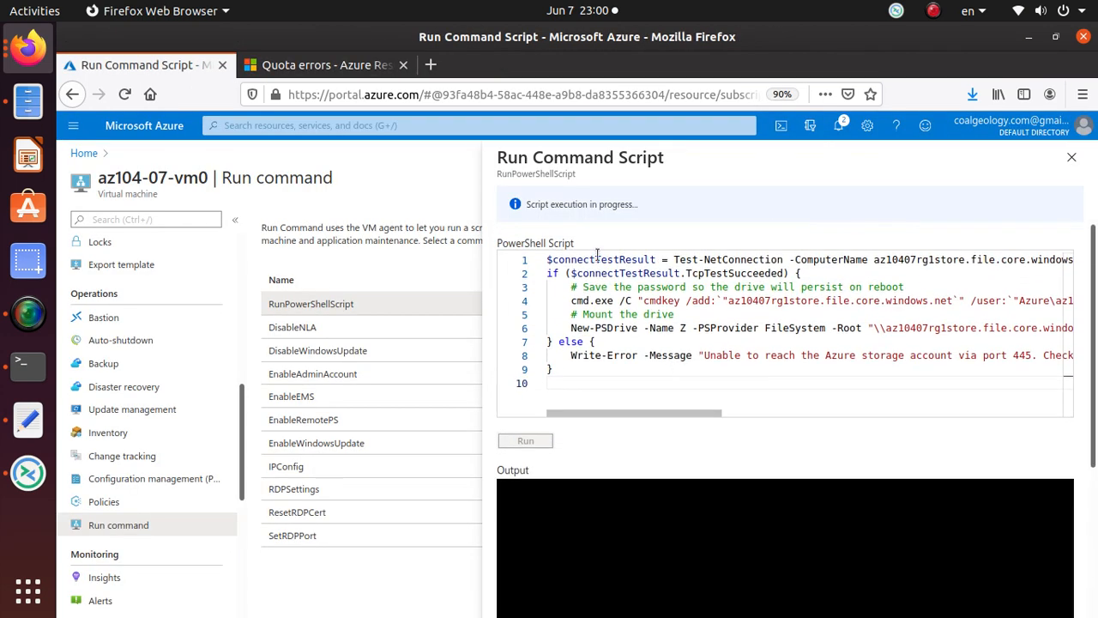
left_click_drag(529, 204, 641, 206)
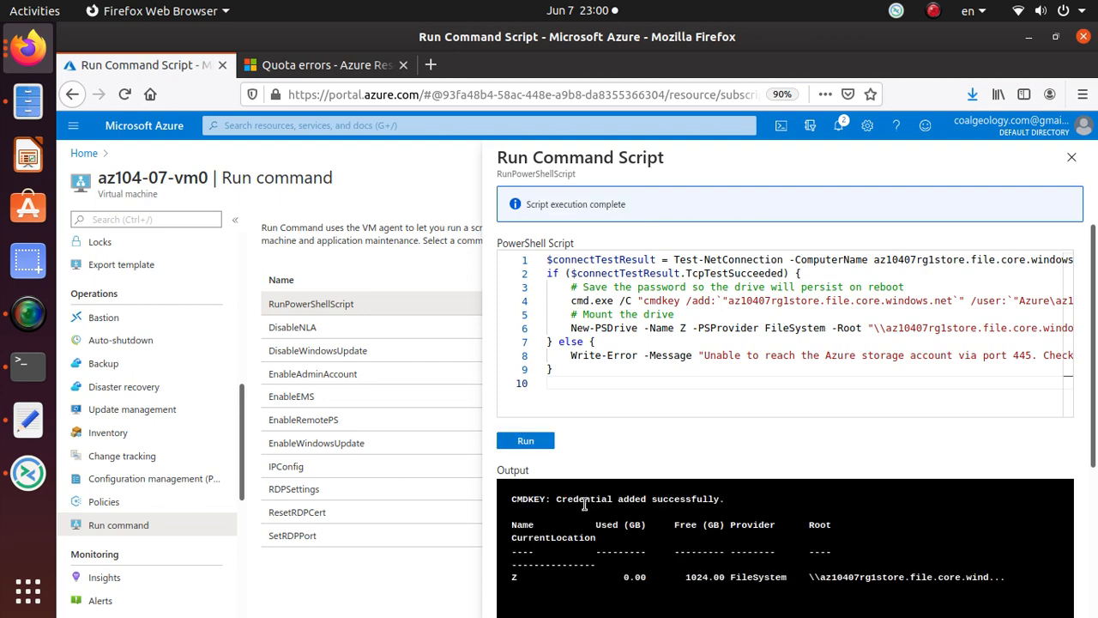
Step: Examine the connection script's output for the credential result, the mounted drive's name and its root path
scroll(652, 511, "down", 2)
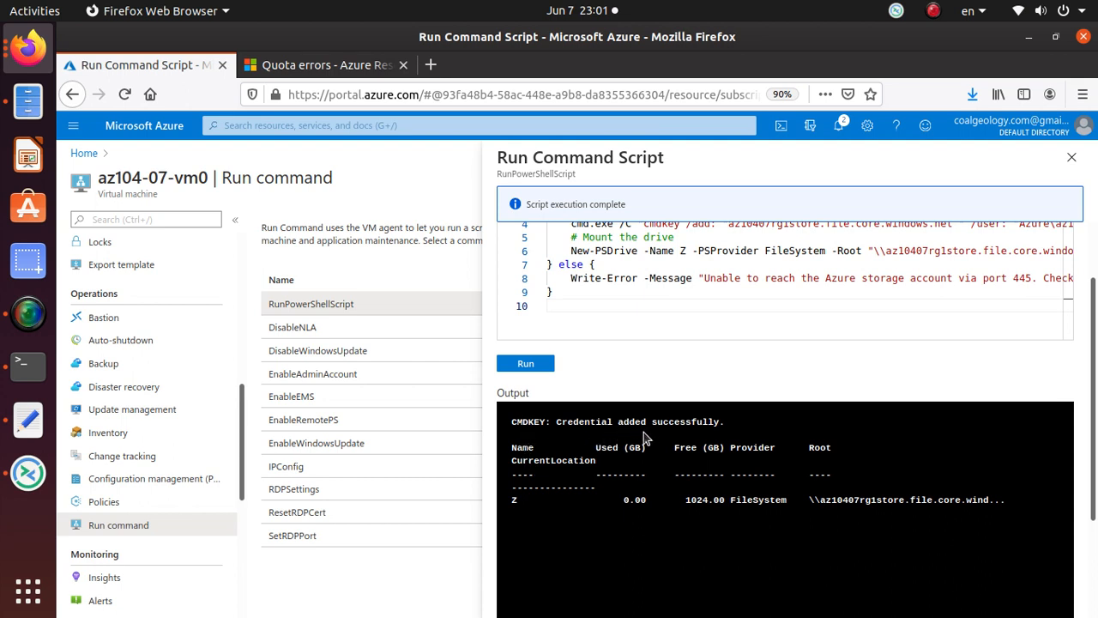
left_click_drag(726, 422, 506, 424)
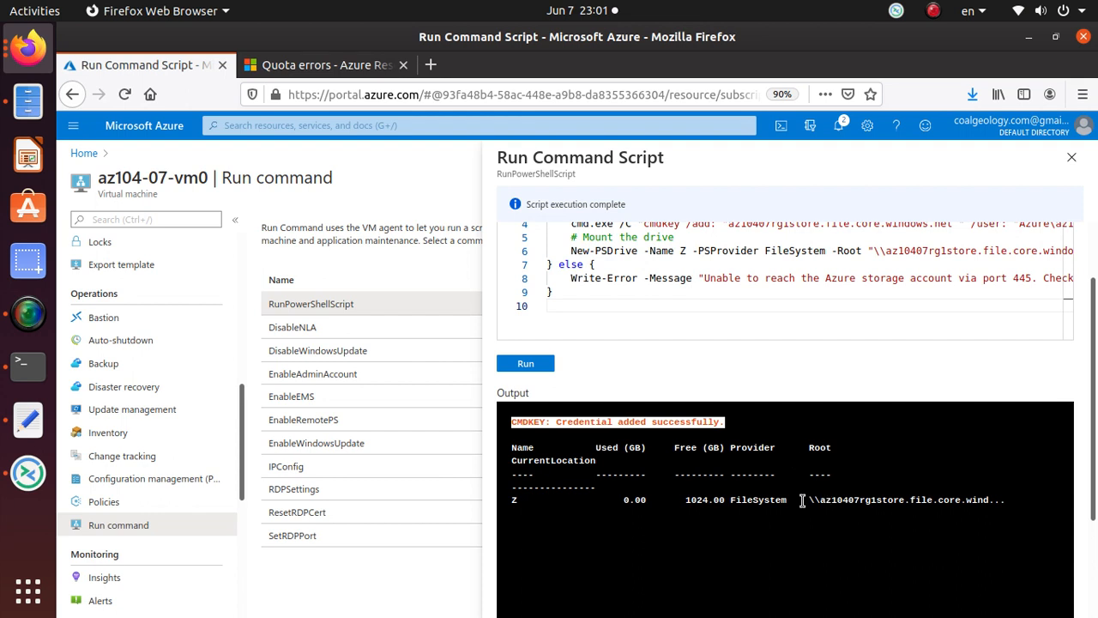
left_click(512, 504)
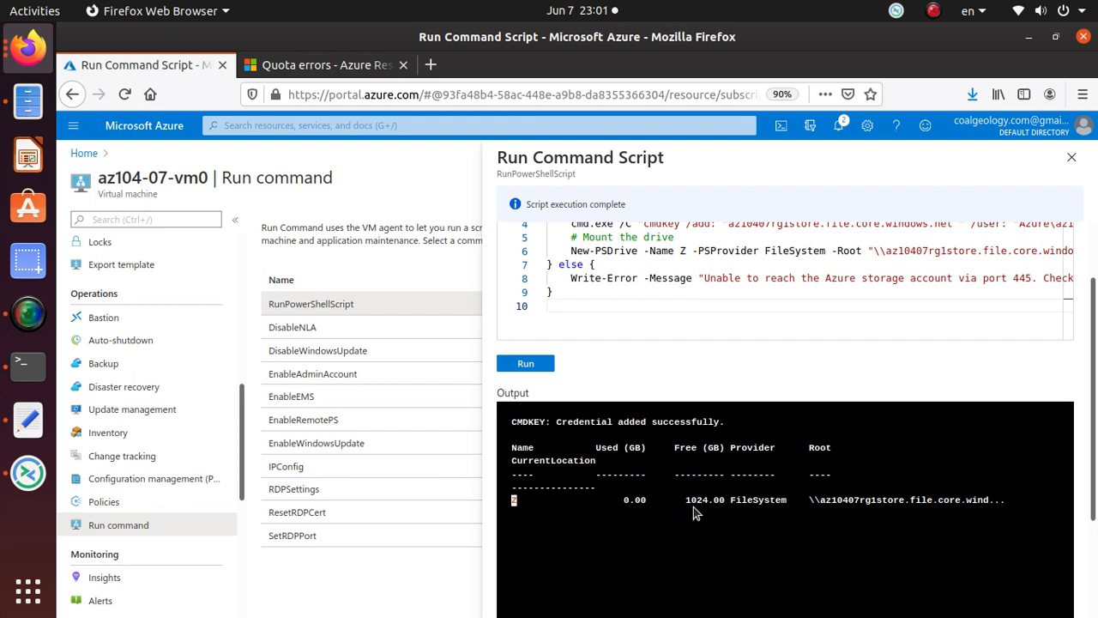
left_click_drag(811, 503, 1012, 500)
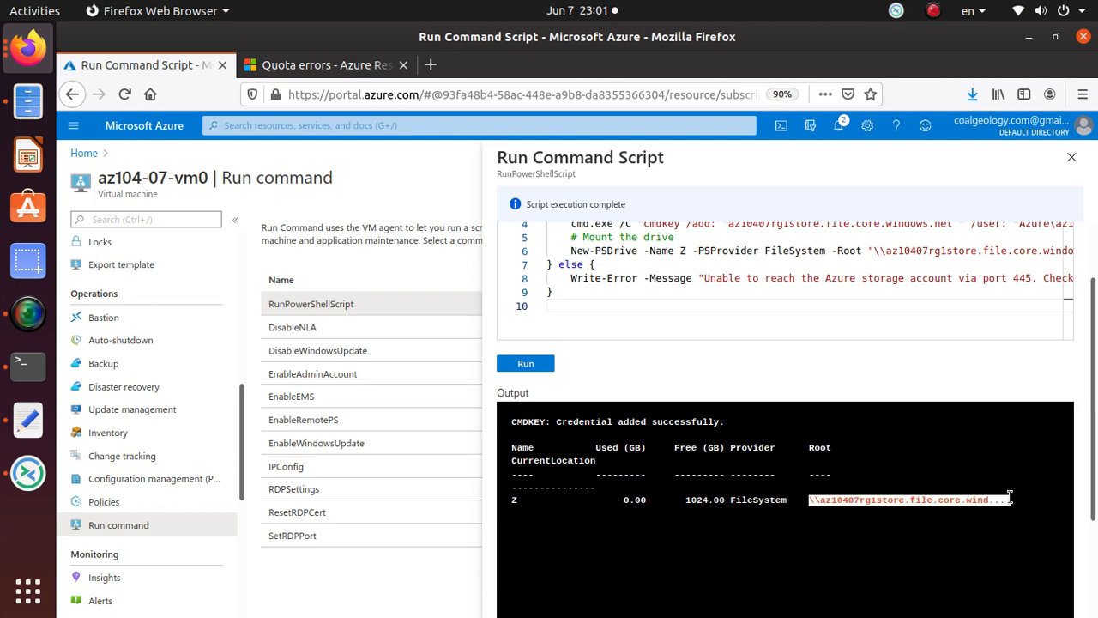
Step: Replace the PowerShell script with the lab's New-Item commands creating Z:\az104-07-folder and az-104-07-file.txt inside it, and run it
key("alt+Tab")
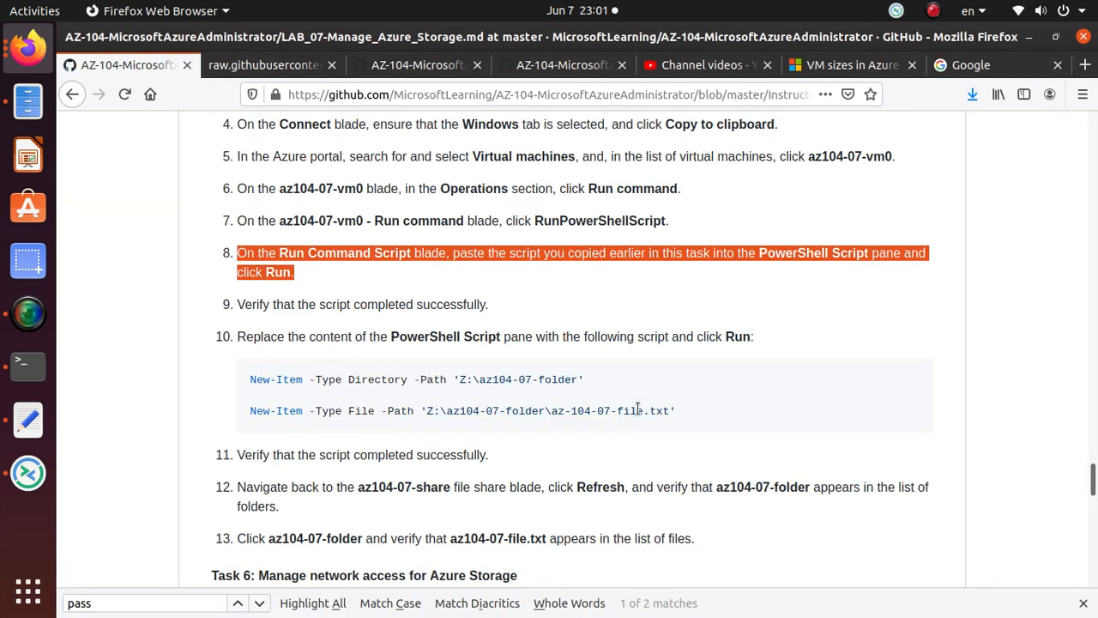
left_click_drag(678, 412, 251, 380)
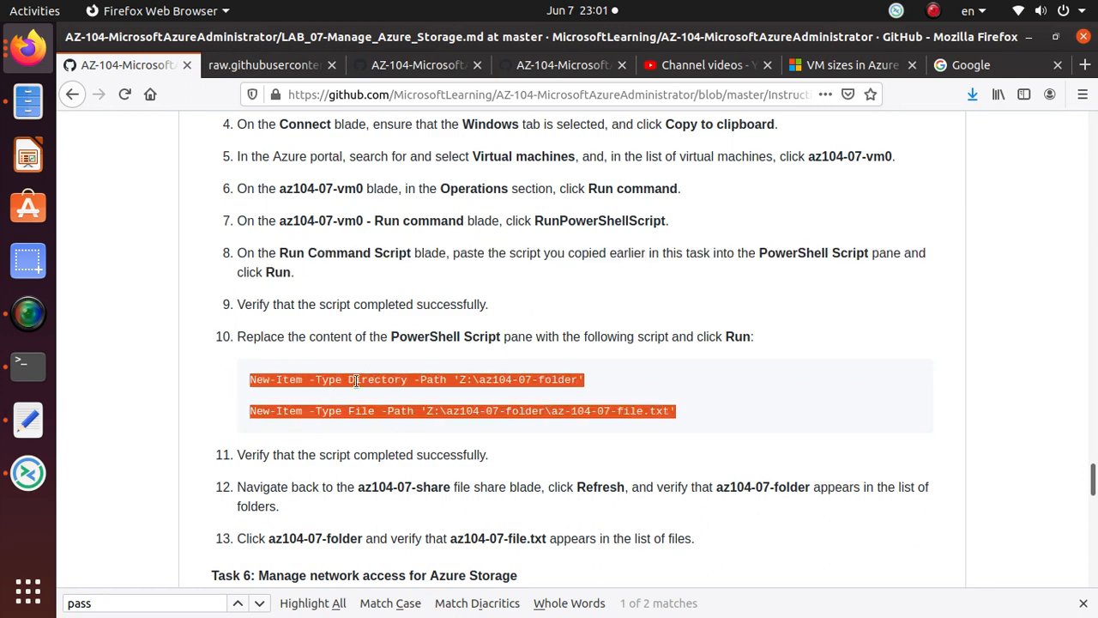
right_click(290, 385)
left_click(319, 393)
key("alt+Tab")
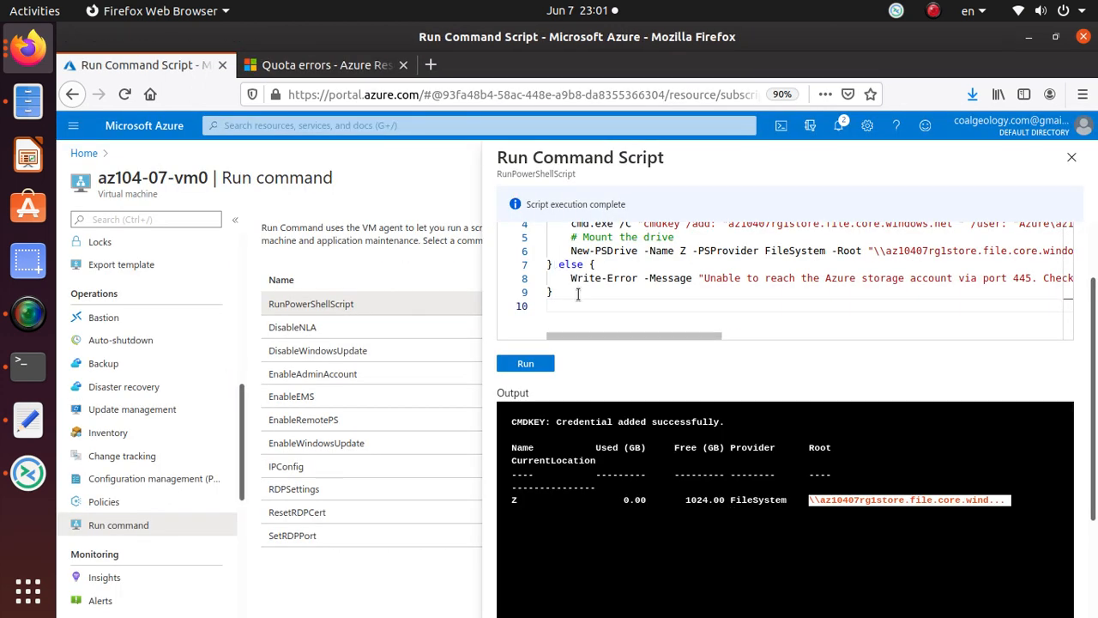
left_click(578, 293)
key("ctrl+a")
key("BackSpace")
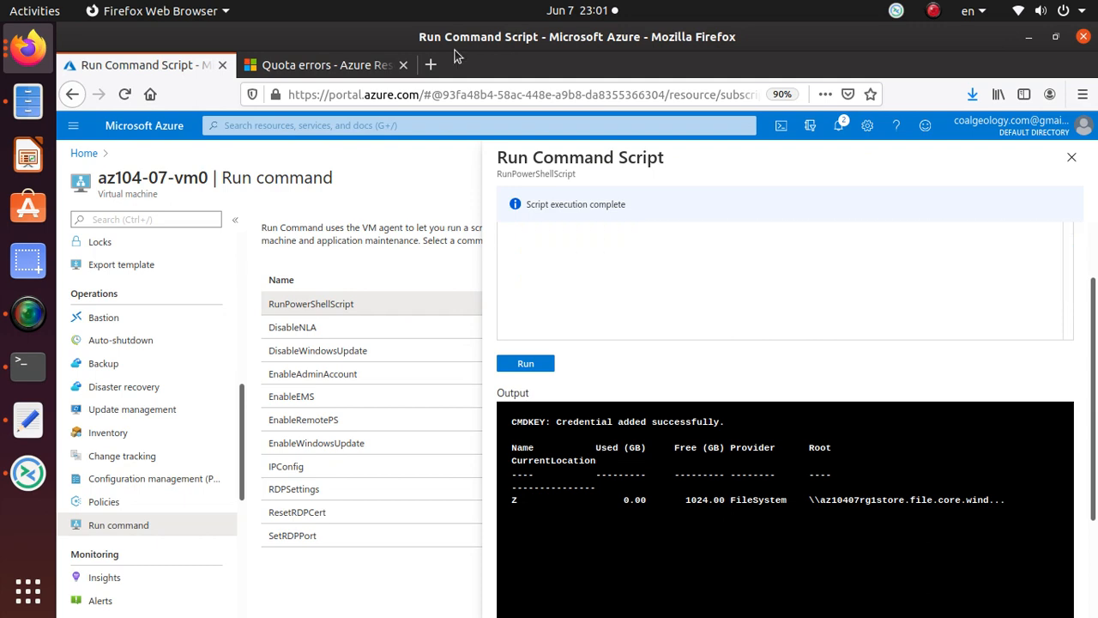
key("ctrl+v")
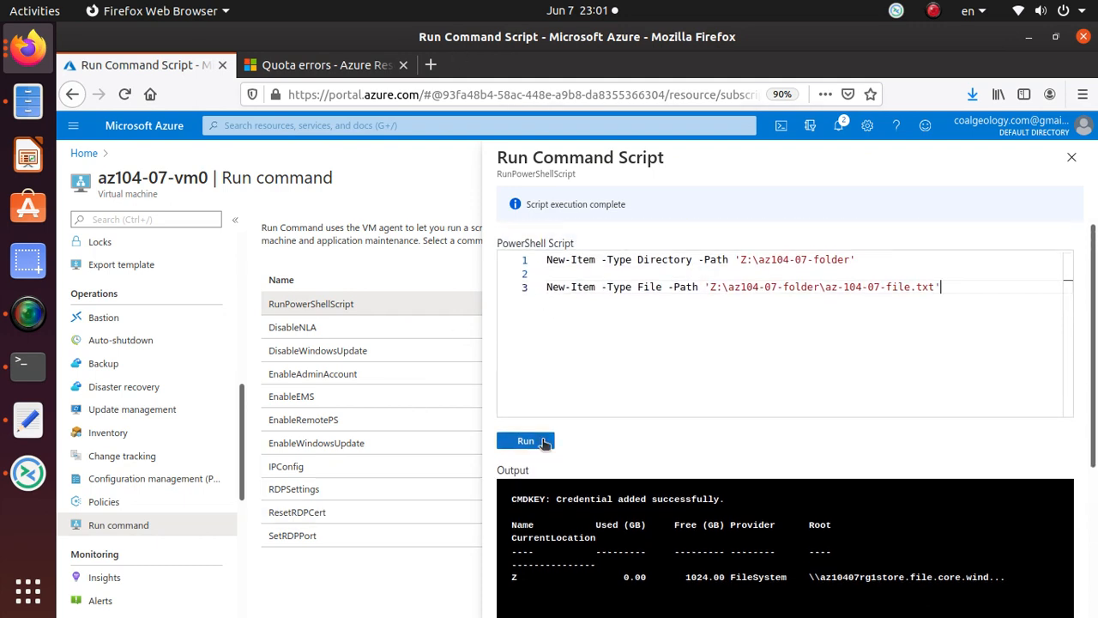
key("alt+Tab")
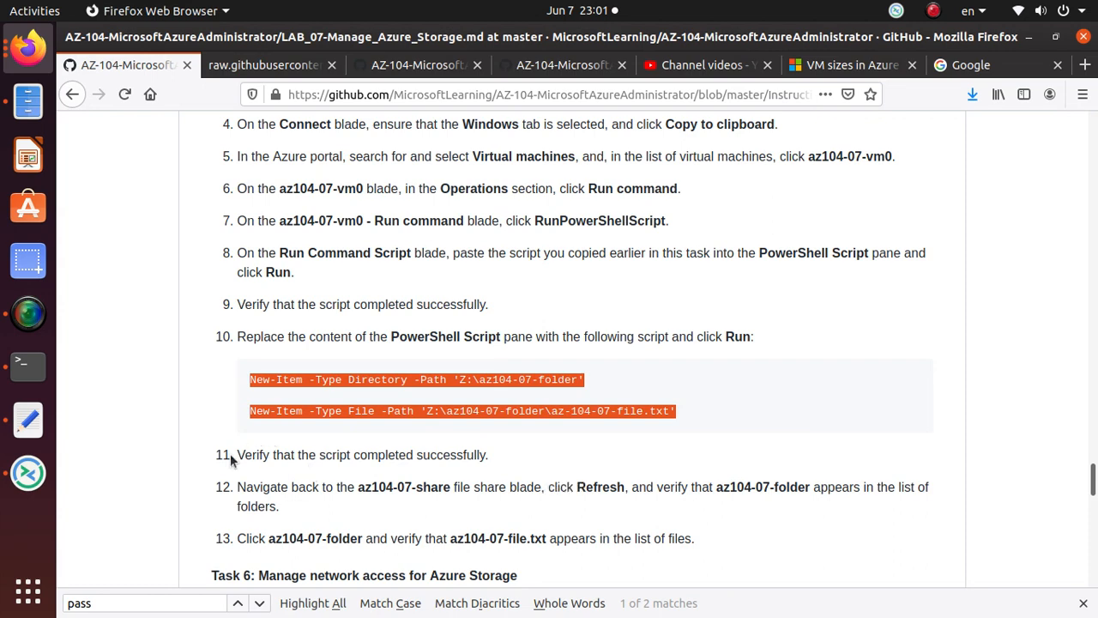
key("alt+Tab")
left_click(521, 441)
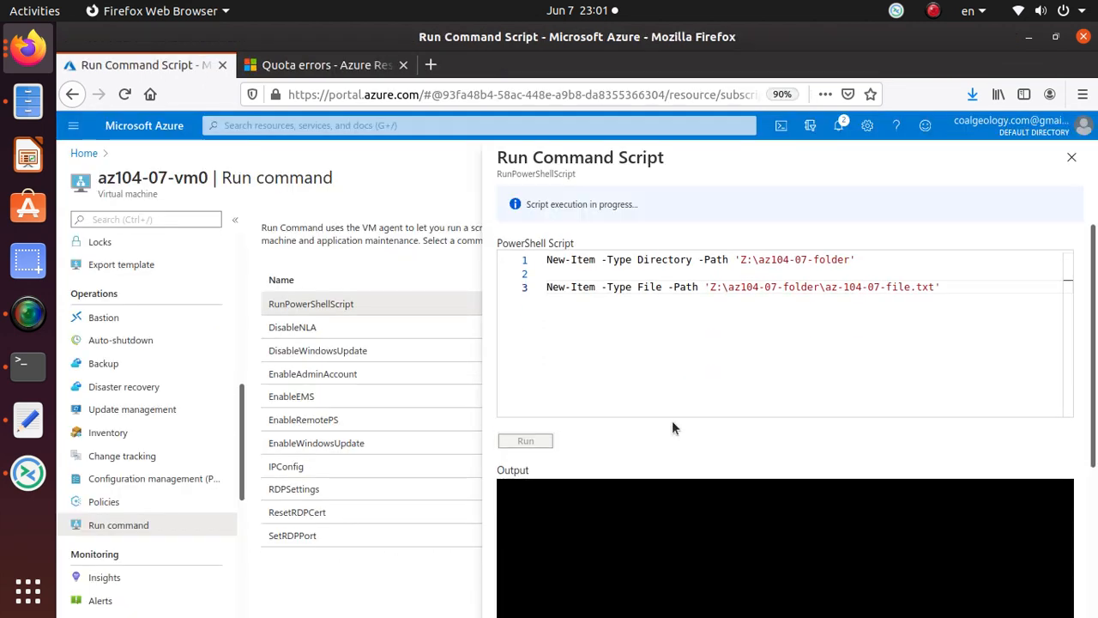
Step: Check the execution status and output area of the New-Item script
left_click_drag(658, 202, 504, 260)
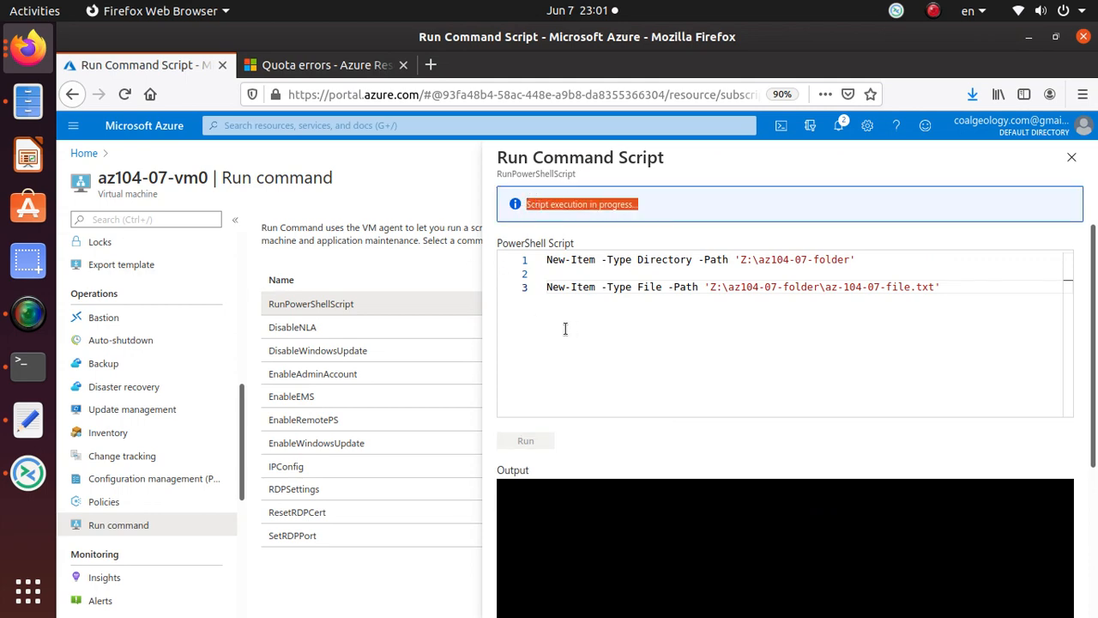
key("alt+Tab")
key("alt+Tab")
scroll(626, 330, "down", 2)
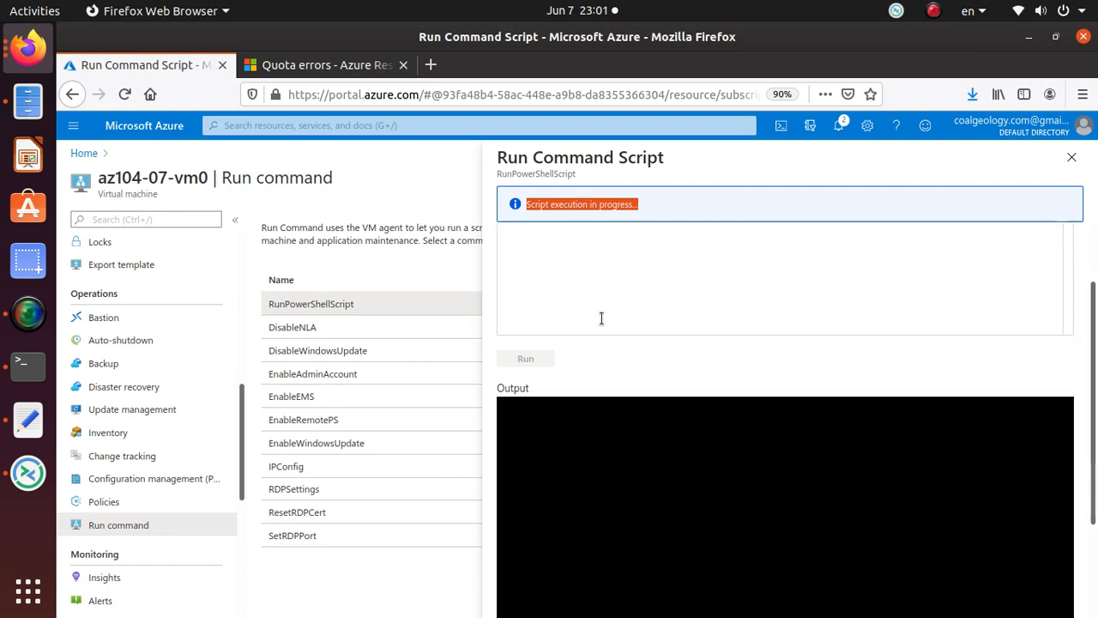
Step: Read the lab's steps 11 and 12 on verifying the script and finding az104-07-folder in az104-07-share
key("alt+Tab")
scroll(336, 480, "down", 1)
scroll(335, 457, "down", 1)
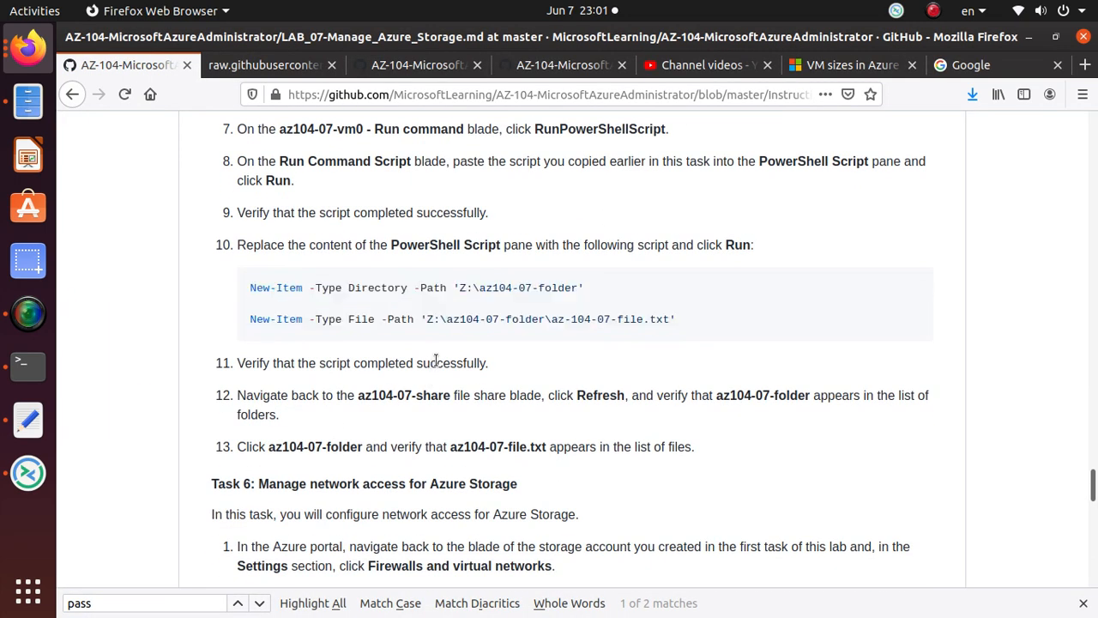
triple_click(491, 361)
scroll(319, 429, "down", 1)
scroll(319, 423, "down", 3)
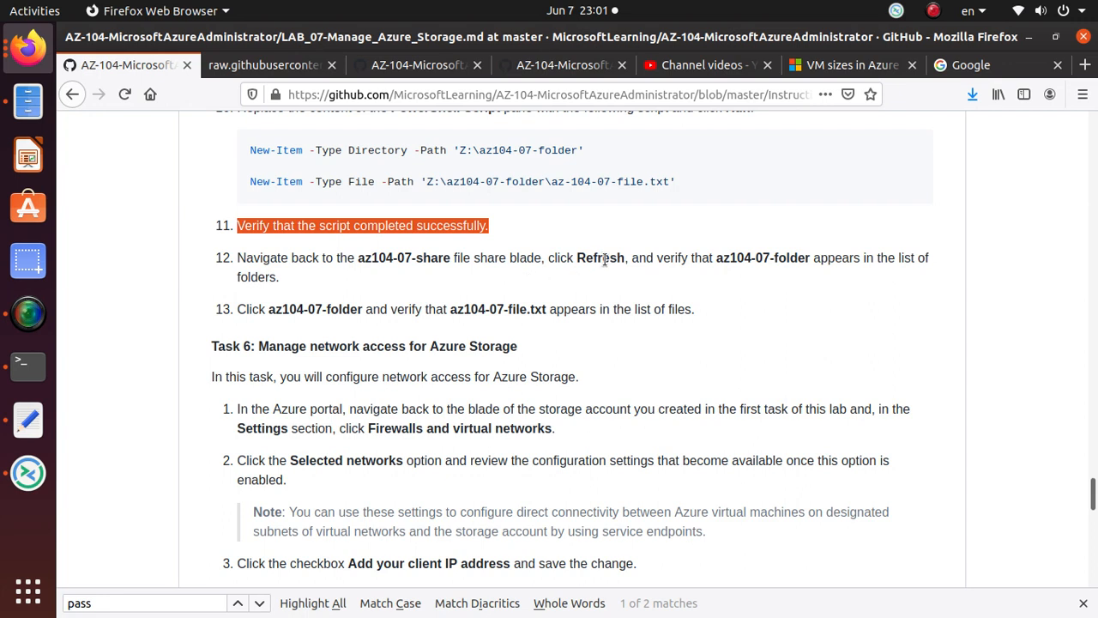
left_click_drag(715, 258, 923, 262)
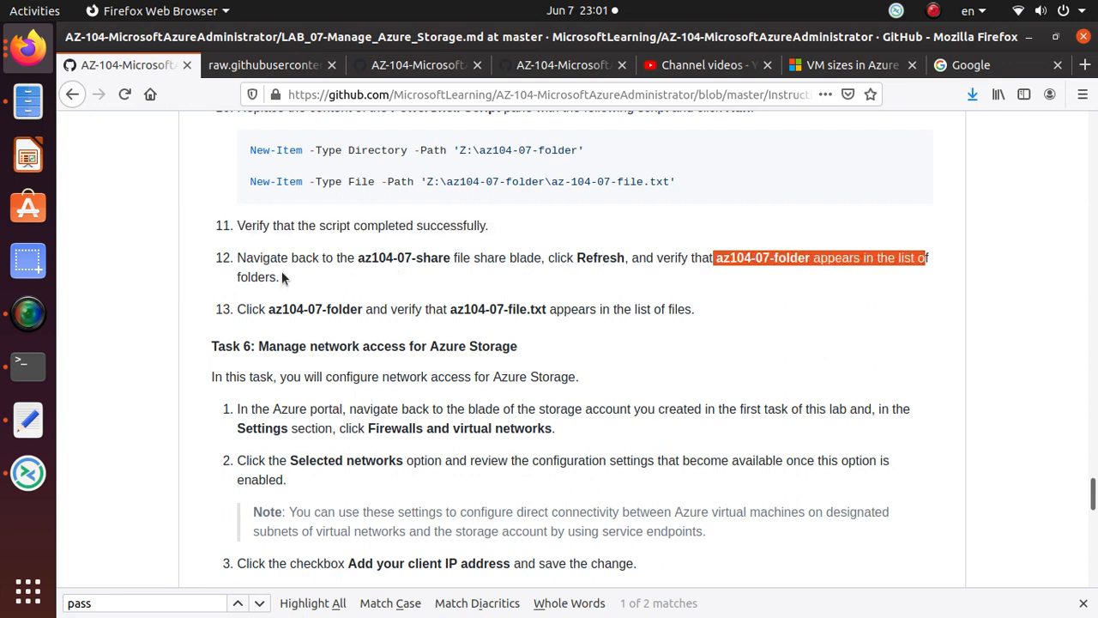
left_click_drag(282, 273, 217, 262)
Step: Examine the New-Item script's output for the folder and file, comparing it with the lab's step 12
key("alt+Tab")
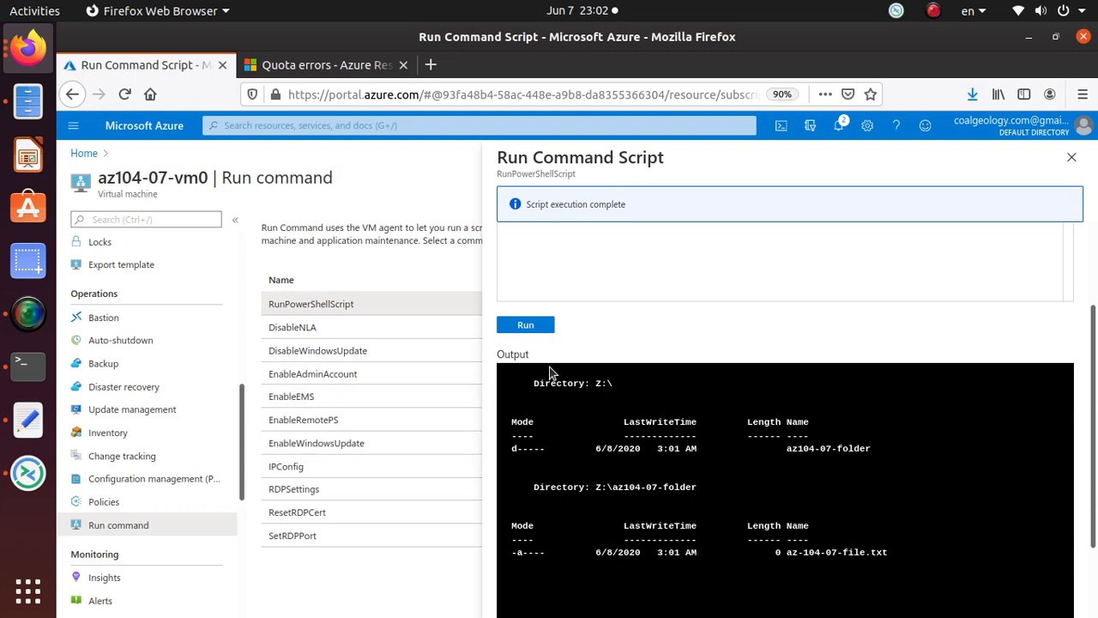
key("alt+Tab")
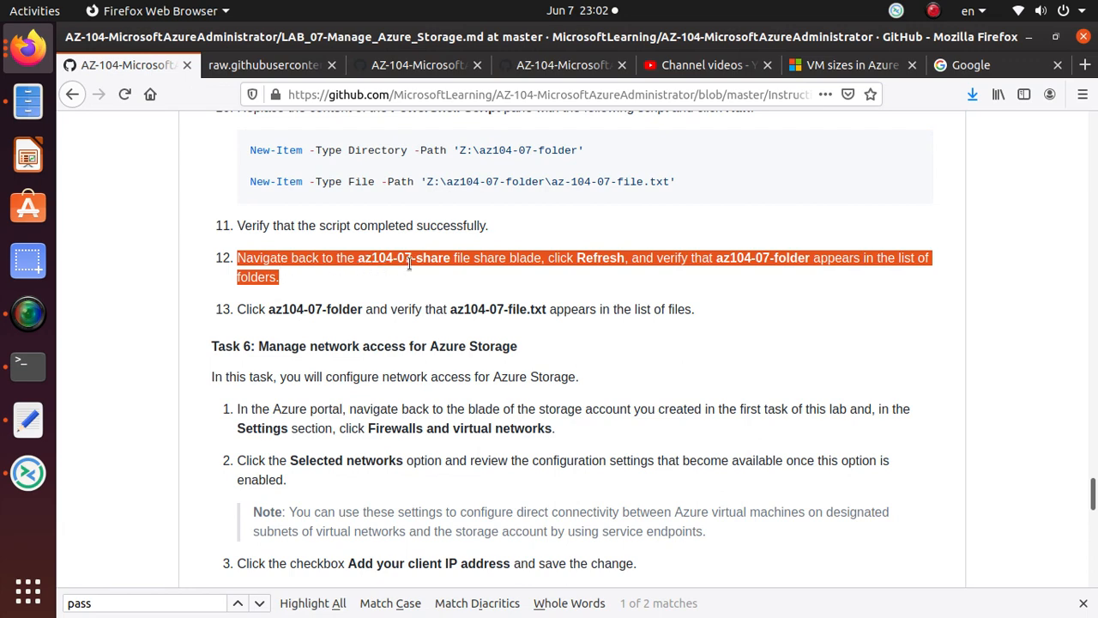
key("alt+Tab")
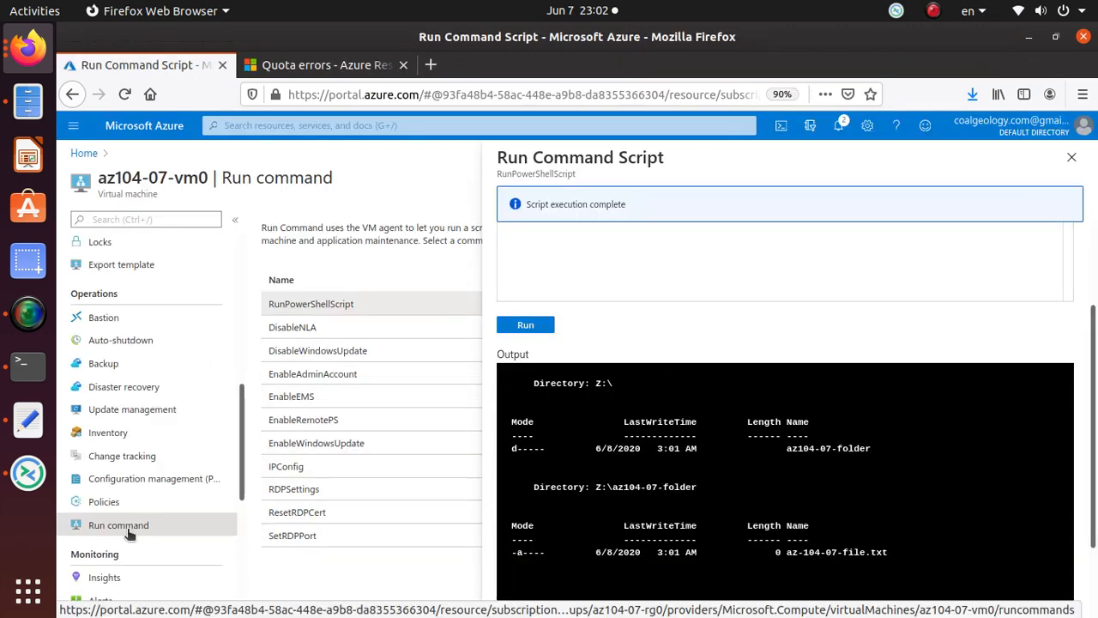
scroll(142, 530, "up", 3)
scroll(141, 530, "up", 1)
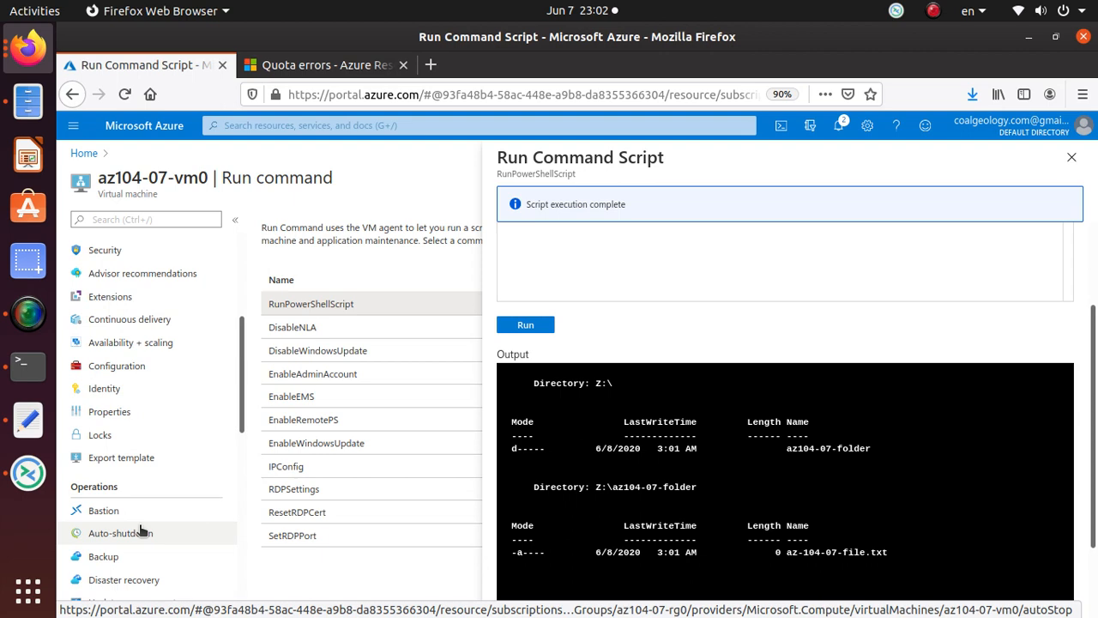
scroll(142, 529, "up", 2)
scroll(144, 528, "down", 4)
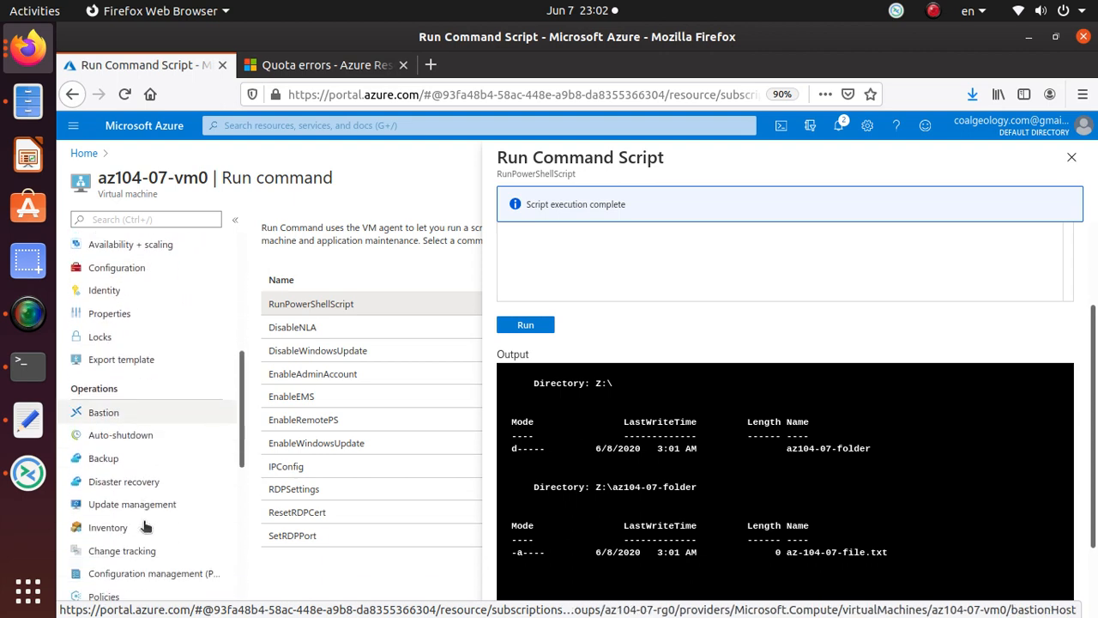
scroll(146, 525, "down", 2)
Step: Return to the portal's storage accounts and open az10407rg1store, following the lab's step 12
key("alt+Tab")
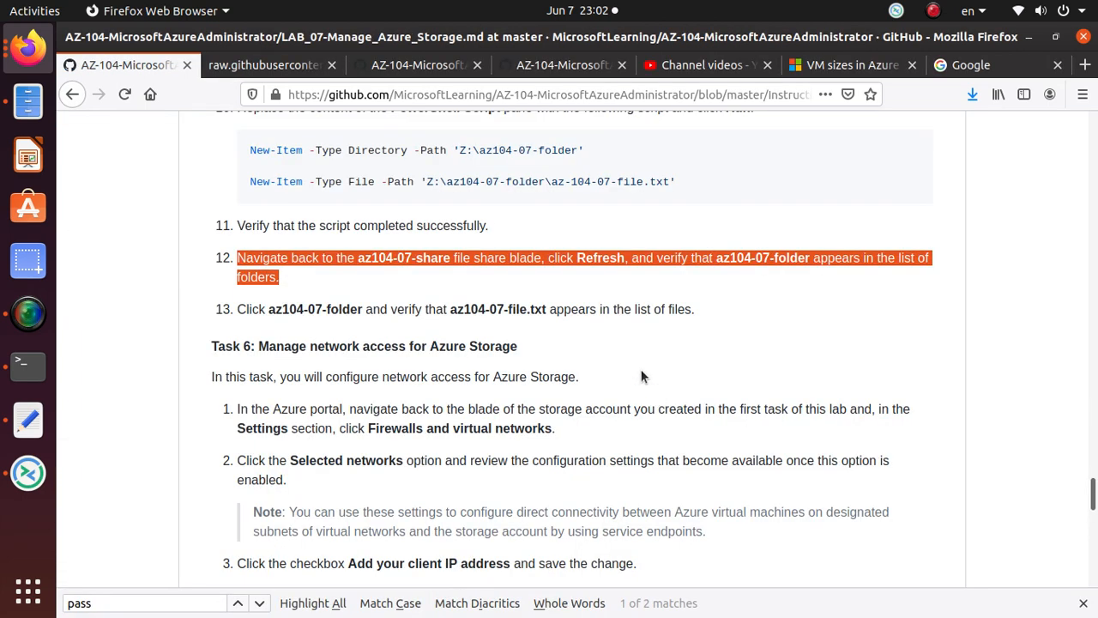
left_click(361, 256)
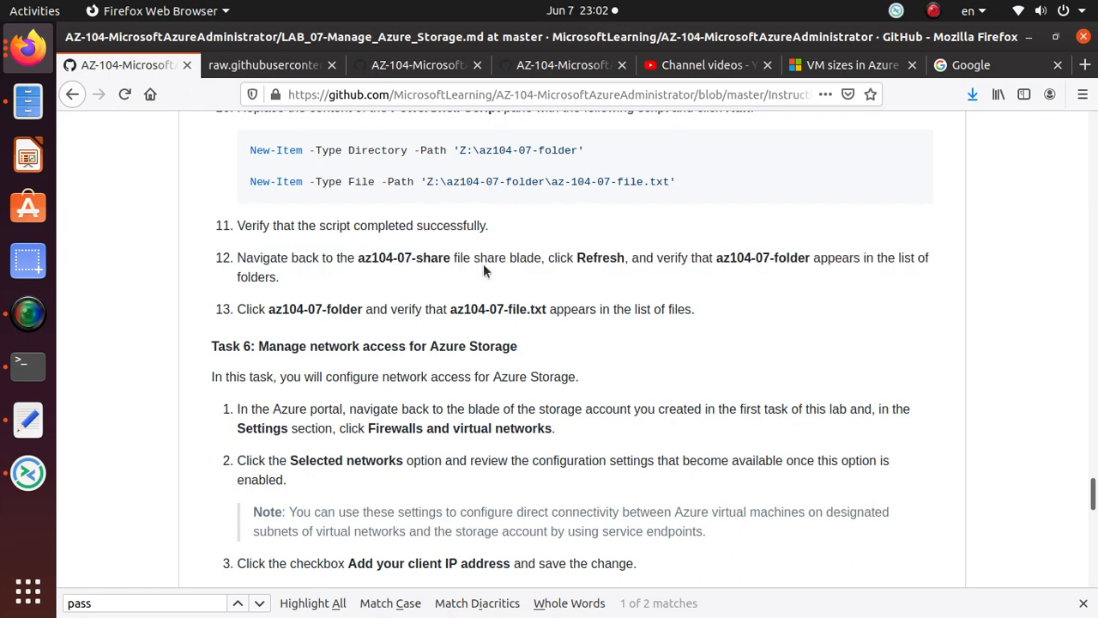
key("alt+Tab")
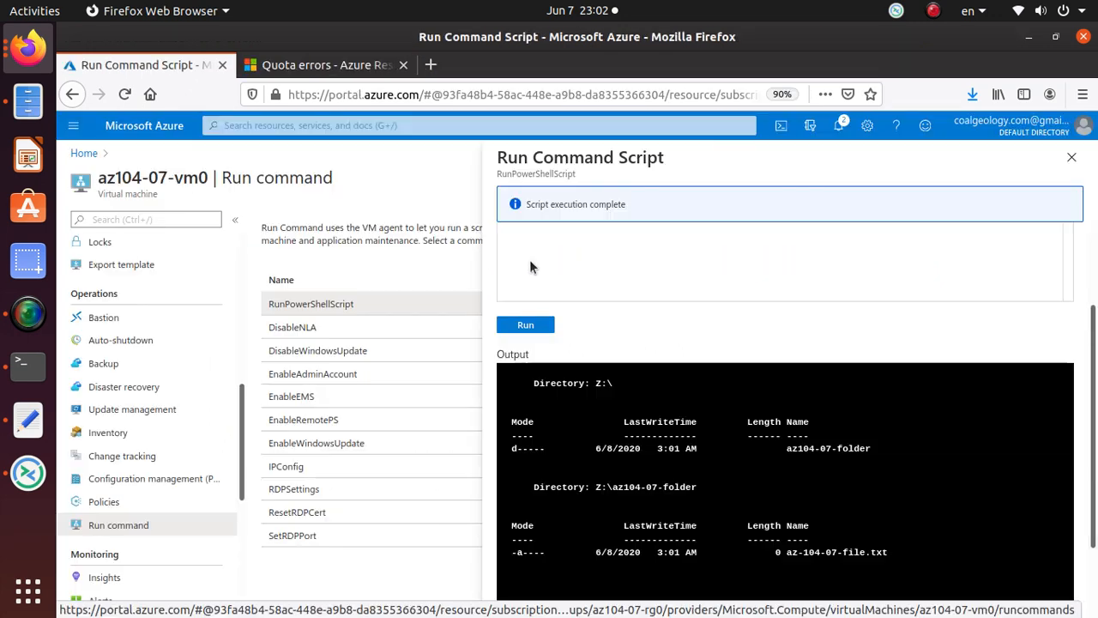
scroll(184, 483, "up", 5)
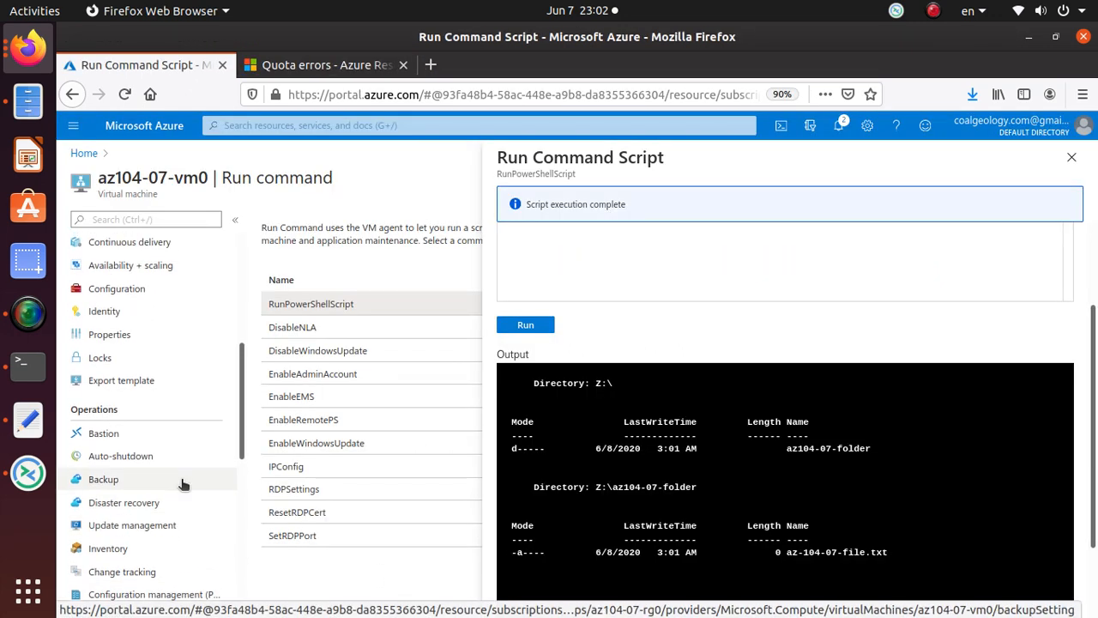
scroll(183, 483, "up", 3)
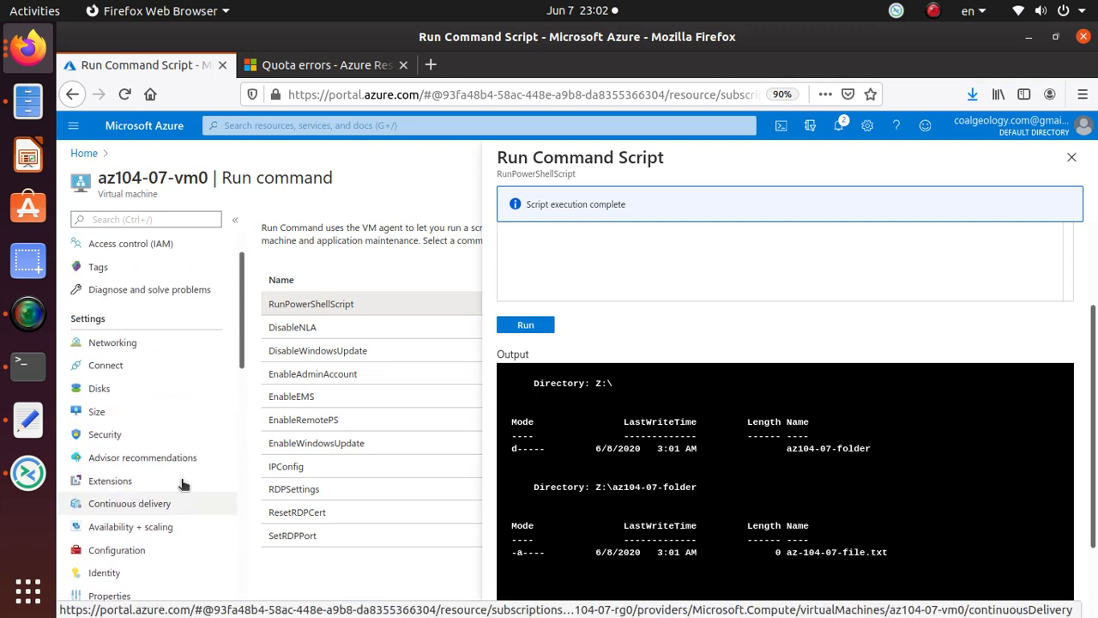
left_click(86, 156)
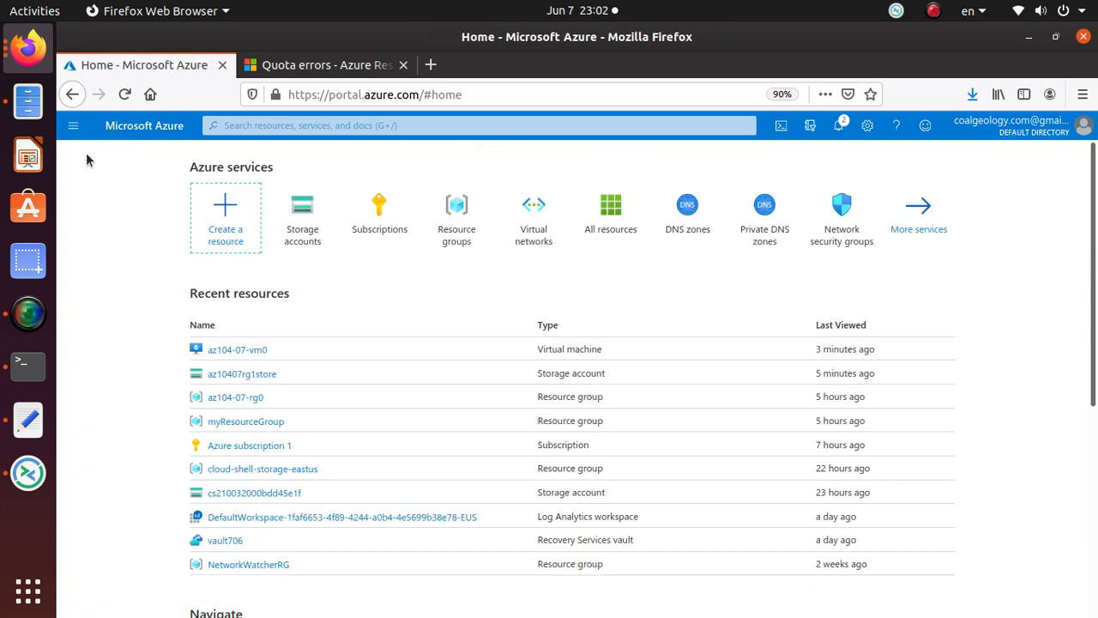
left_click(288, 241)
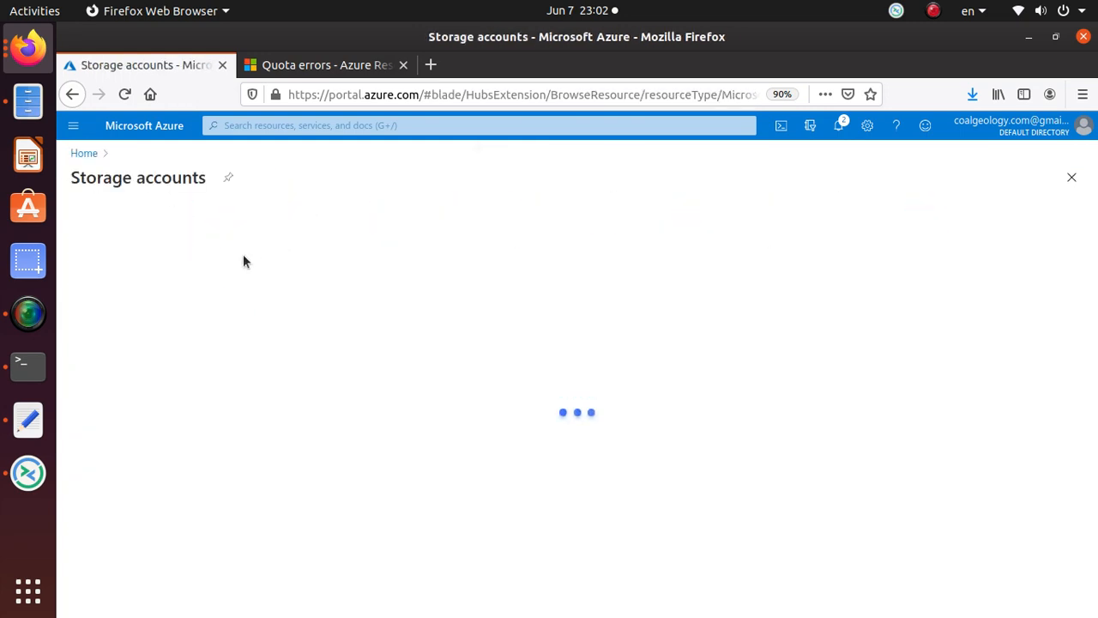
left_click(138, 335)
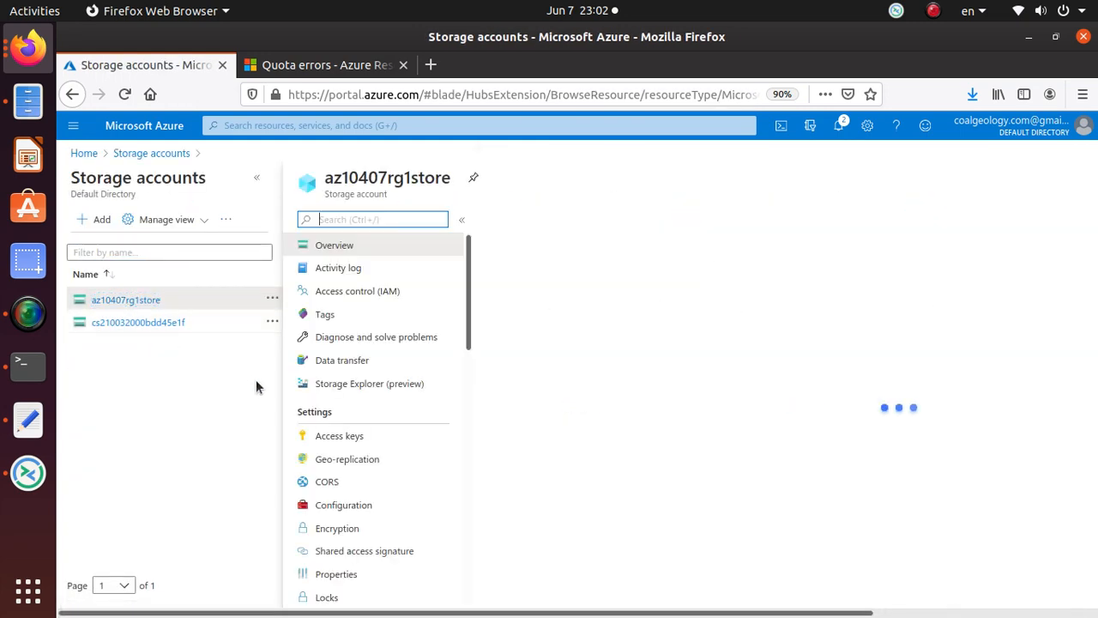
Step: Open the az104-07-share file share of the storage account and go into its az104-07-folder directory
scroll(401, 416, "down", 5)
scroll(408, 418, "down", 5)
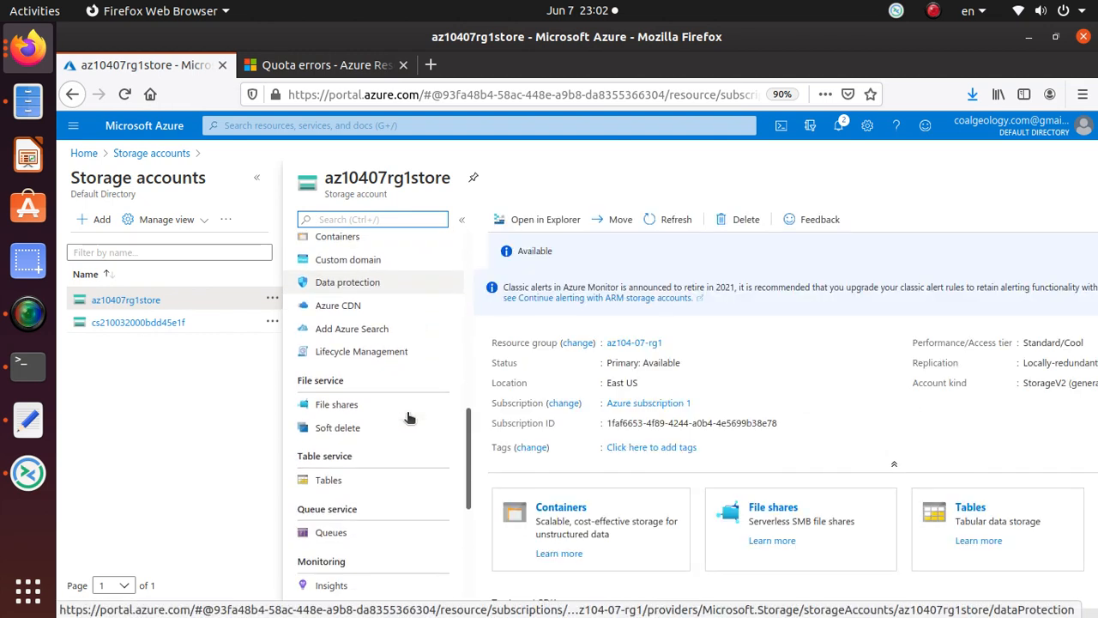
left_click(336, 262)
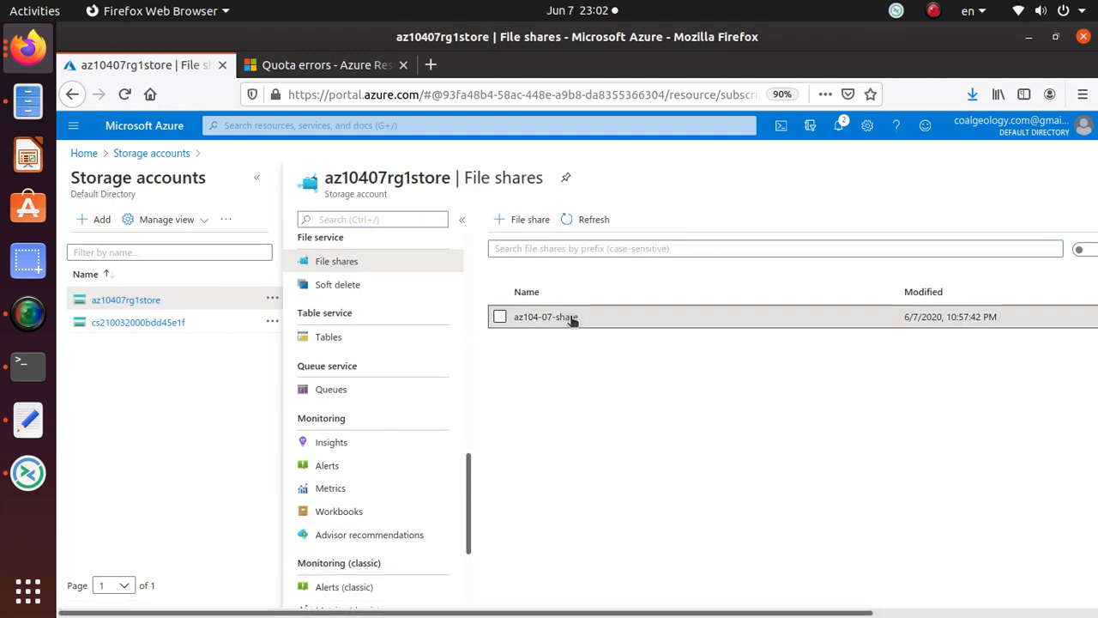
left_click(559, 319)
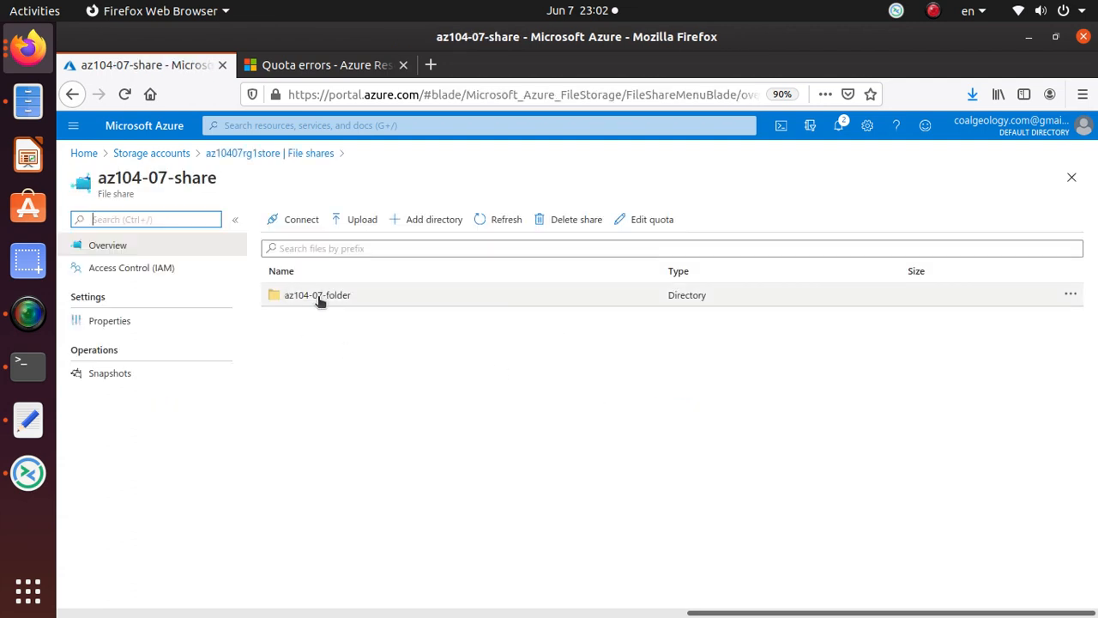
left_click(318, 296)
Step: Check the folder's file list against the lab's step 13 and open the properties of az-104-07-file.txt
key("alt+Tab")
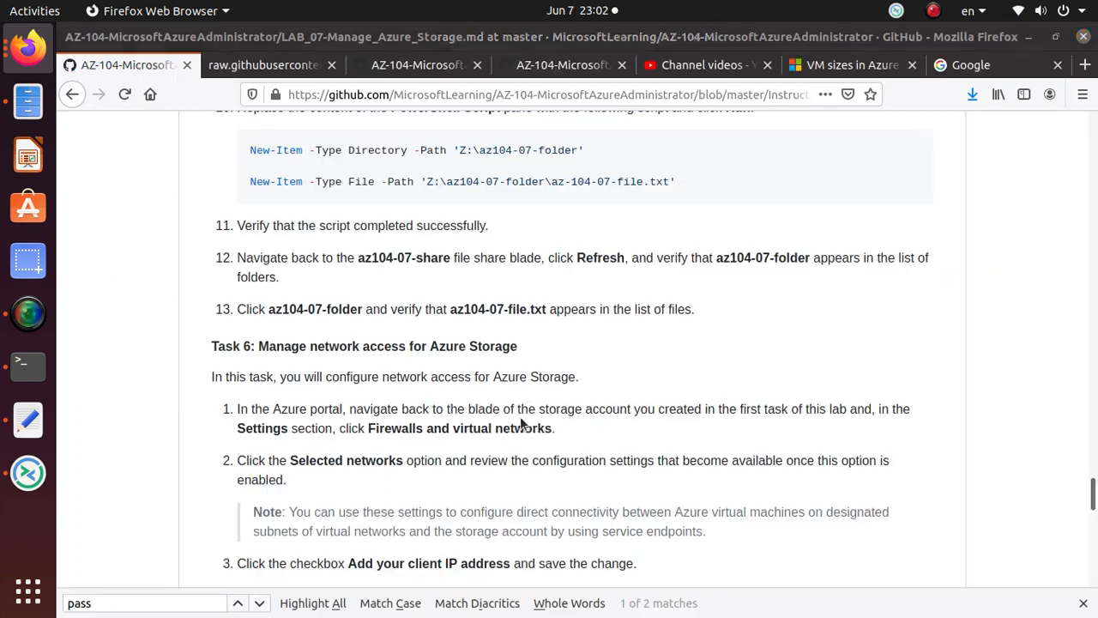
double_click(405, 226)
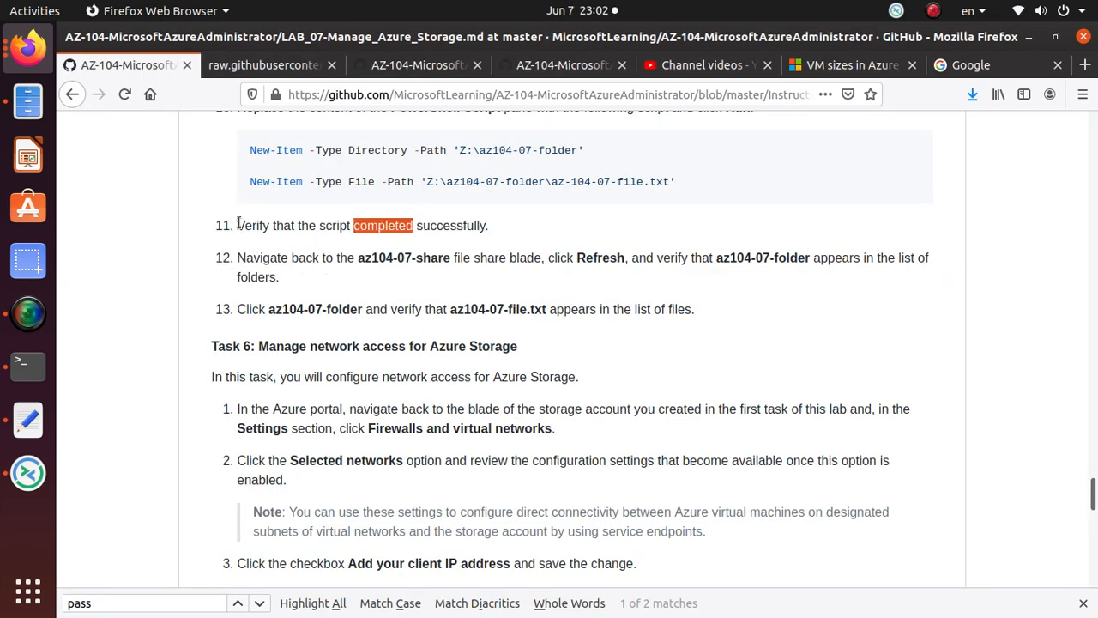
left_click_drag(239, 224, 500, 231)
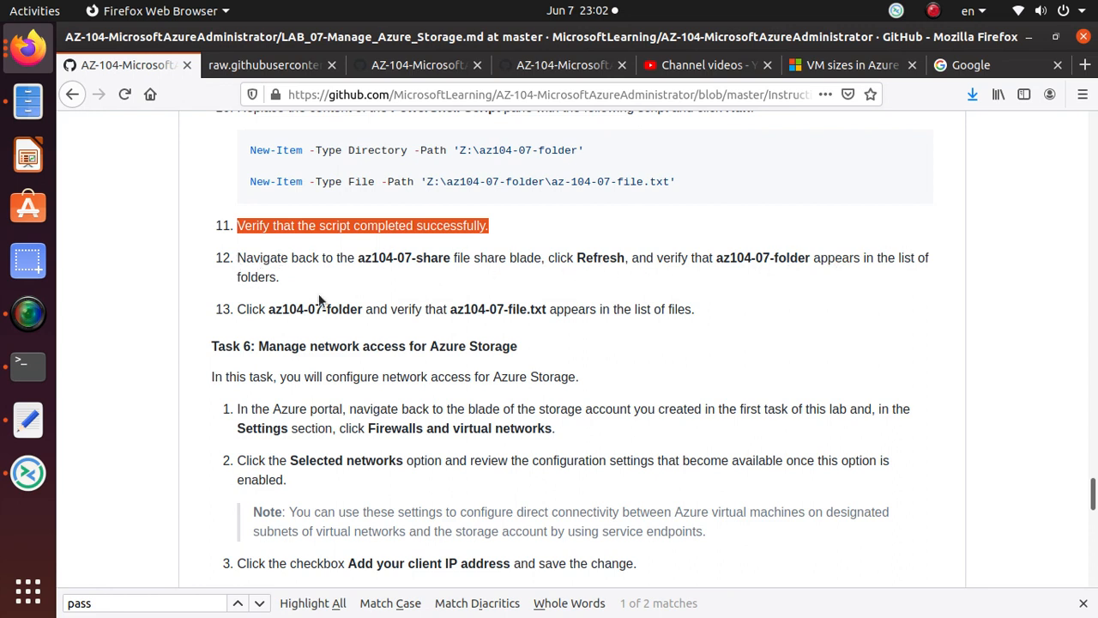
left_click_drag(246, 309, 558, 309)
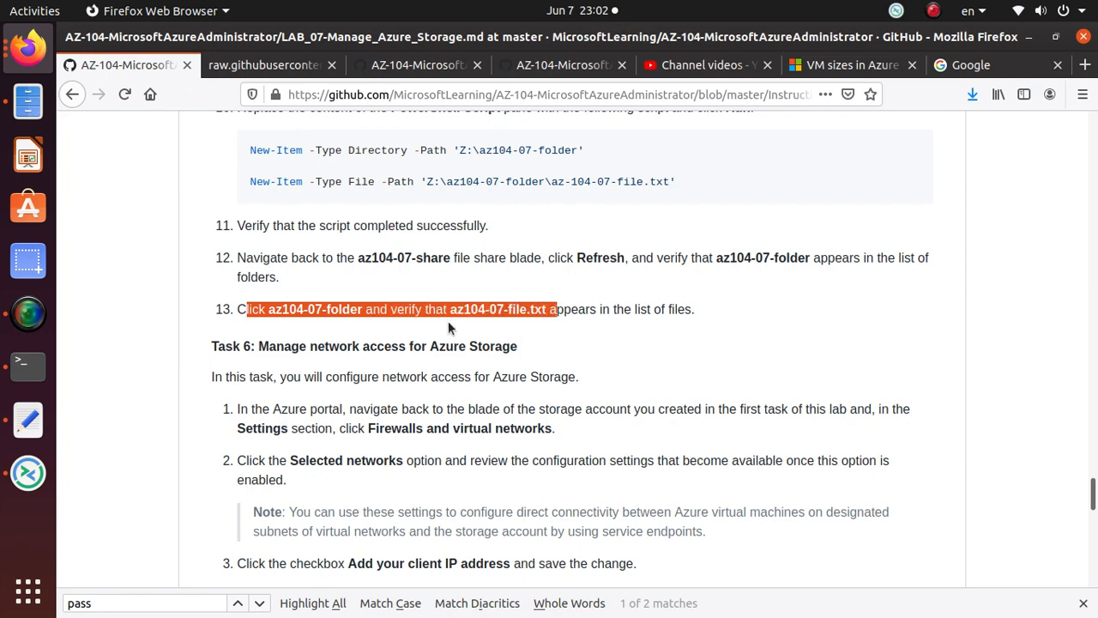
left_click_drag(696, 309, 235, 310)
key("alt+Tab")
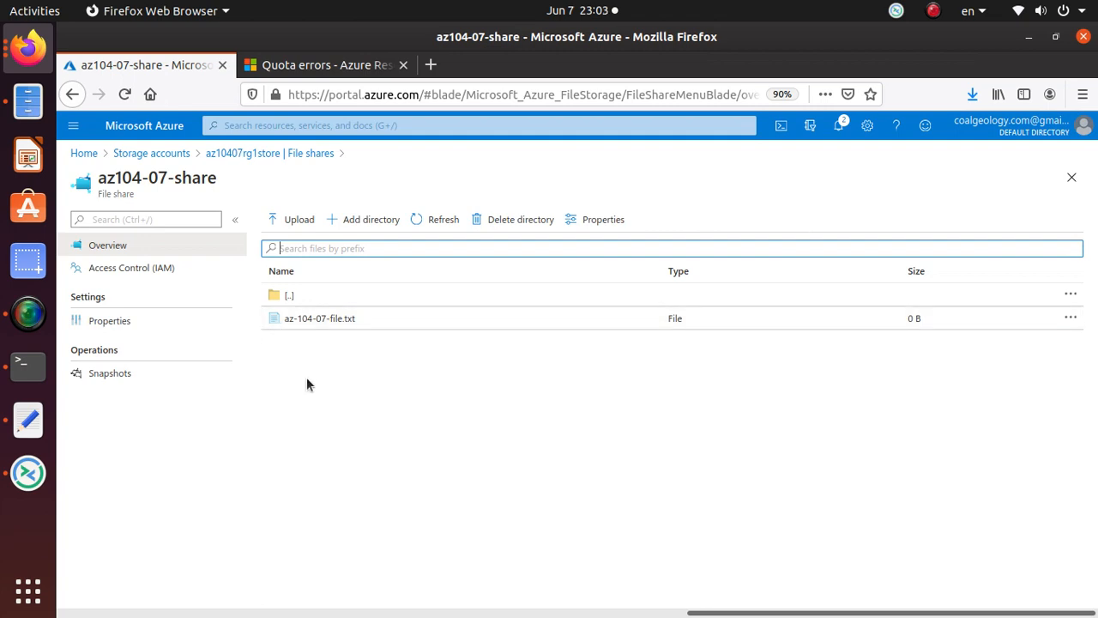
left_click(351, 322)
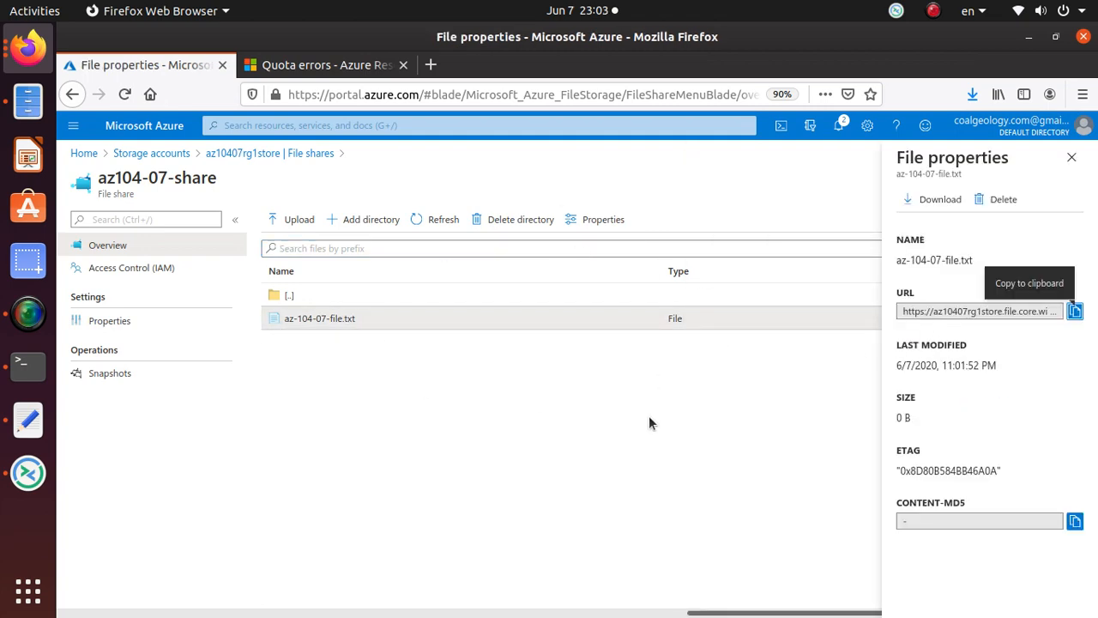
Step: Review the lab's Task 5 instructions from creating the file share through step 13, up to the start of Task 6
key("alt+Tab")
scroll(649, 422, "up", 3)
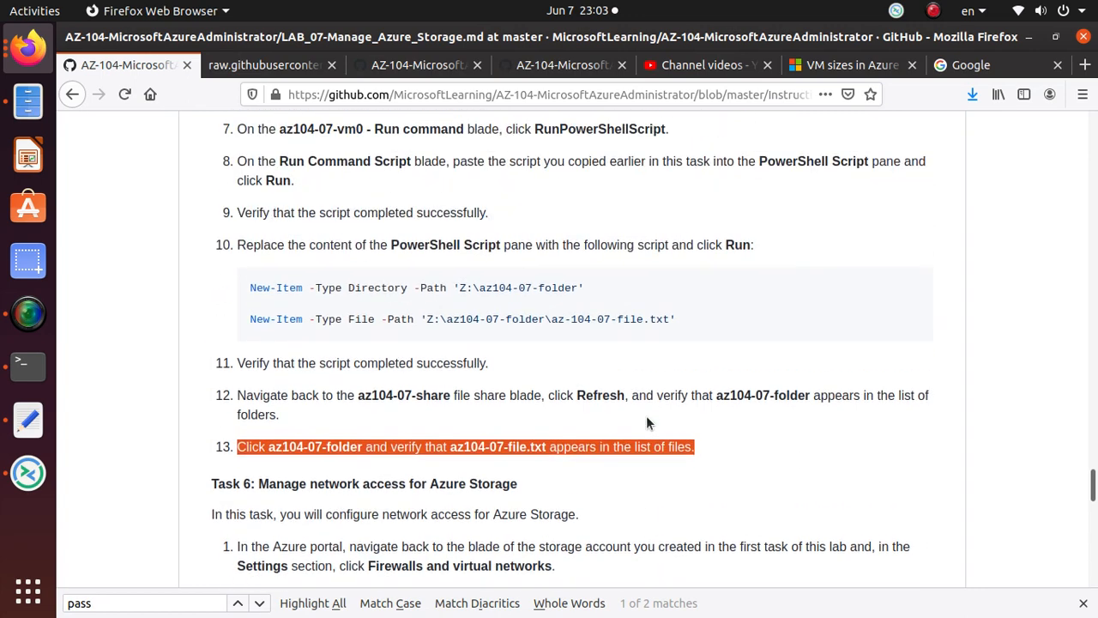
scroll(646, 415, "up", 10)
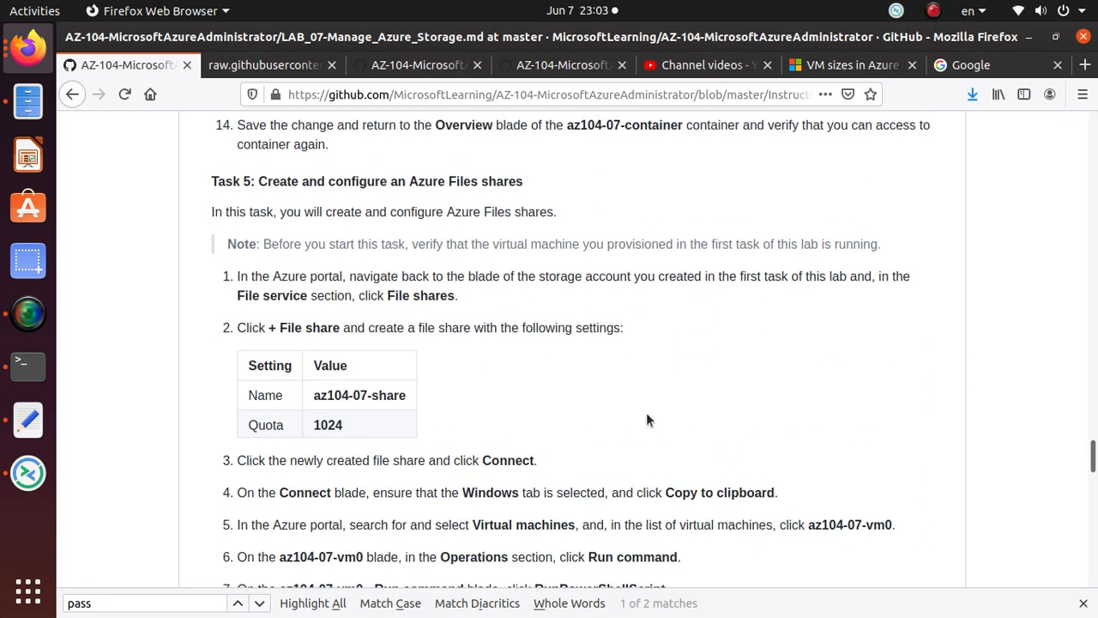
scroll(646, 419, "up", 2)
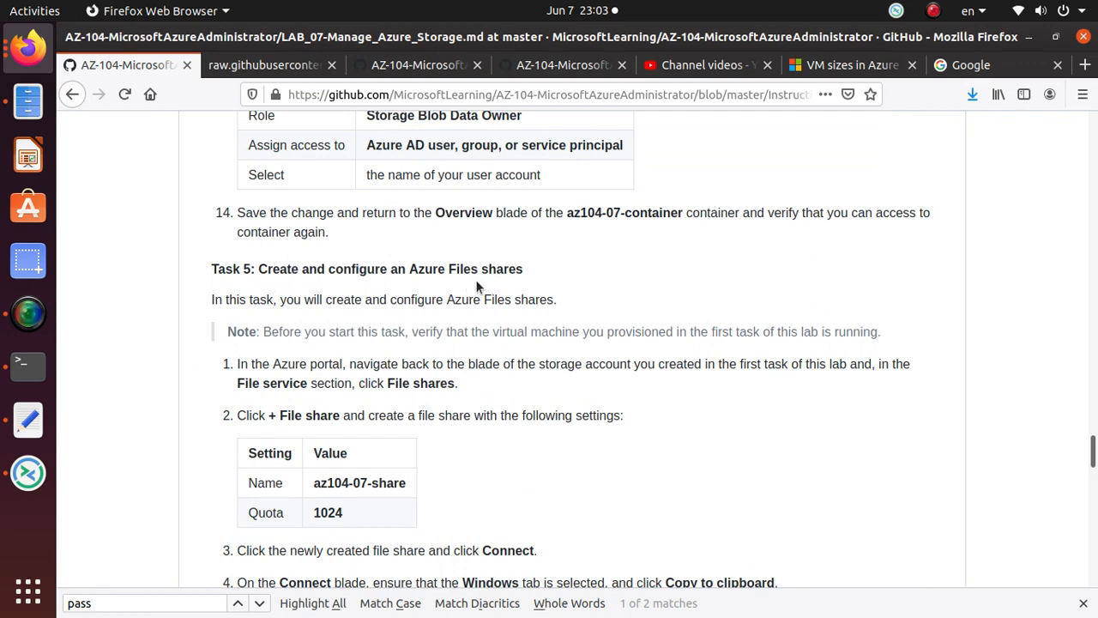
scroll(515, 540, "down", 4)
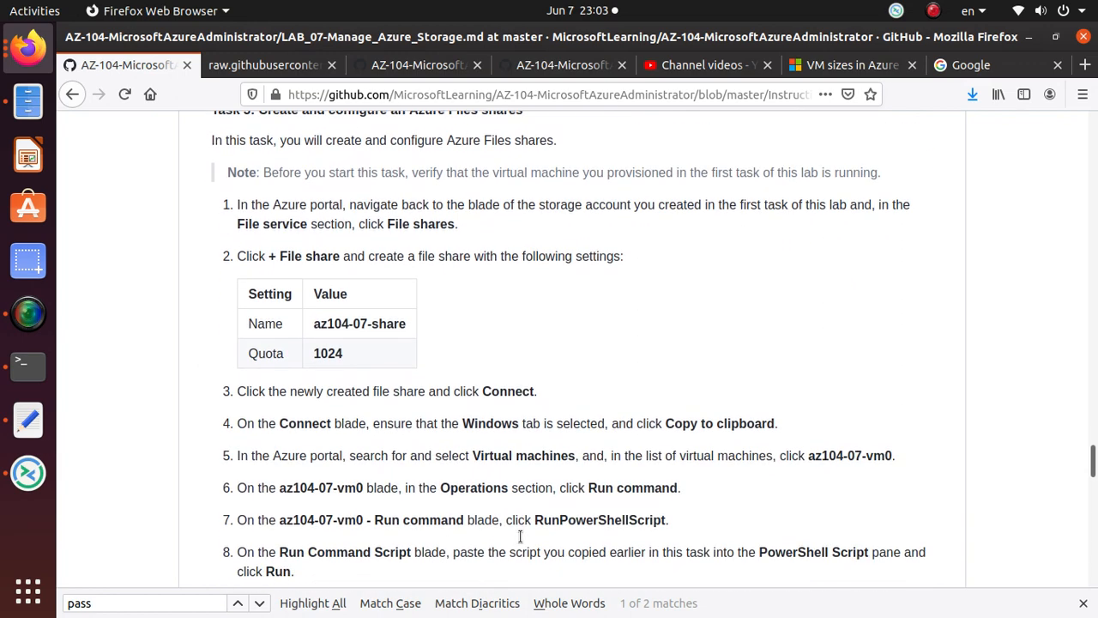
scroll(520, 536, "down", 2)
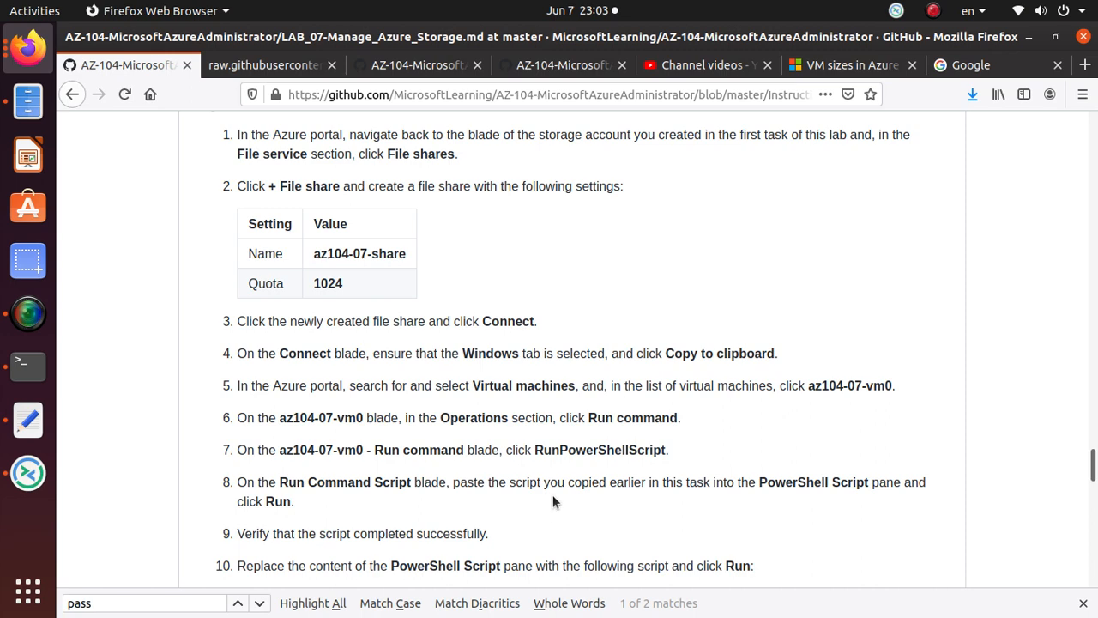
scroll(552, 496, "down", 2)
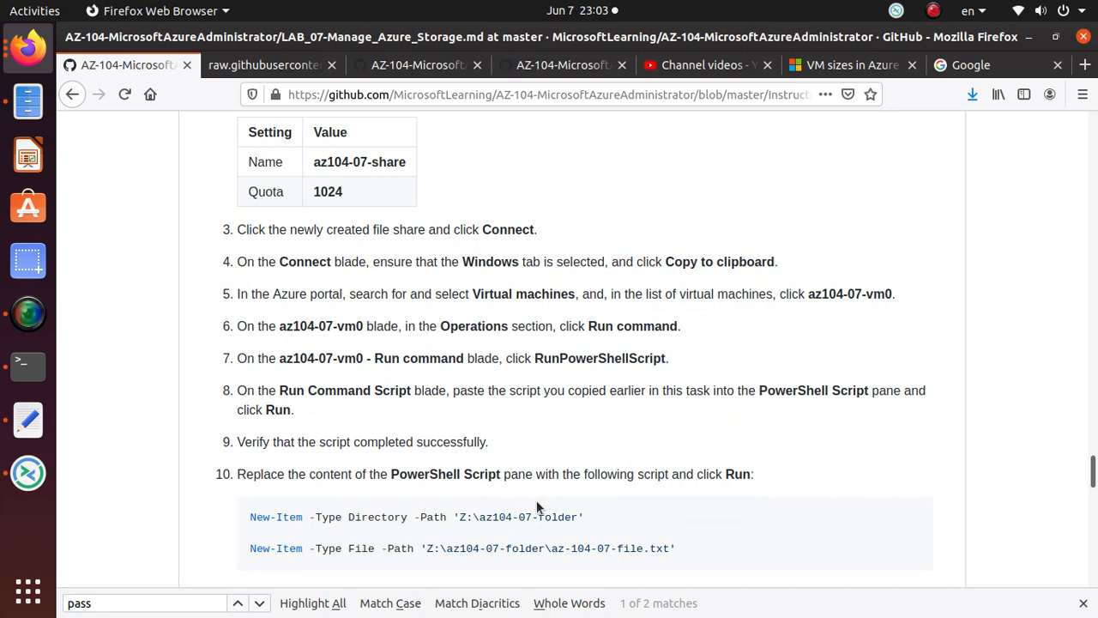
scroll(535, 502, "down", 2)
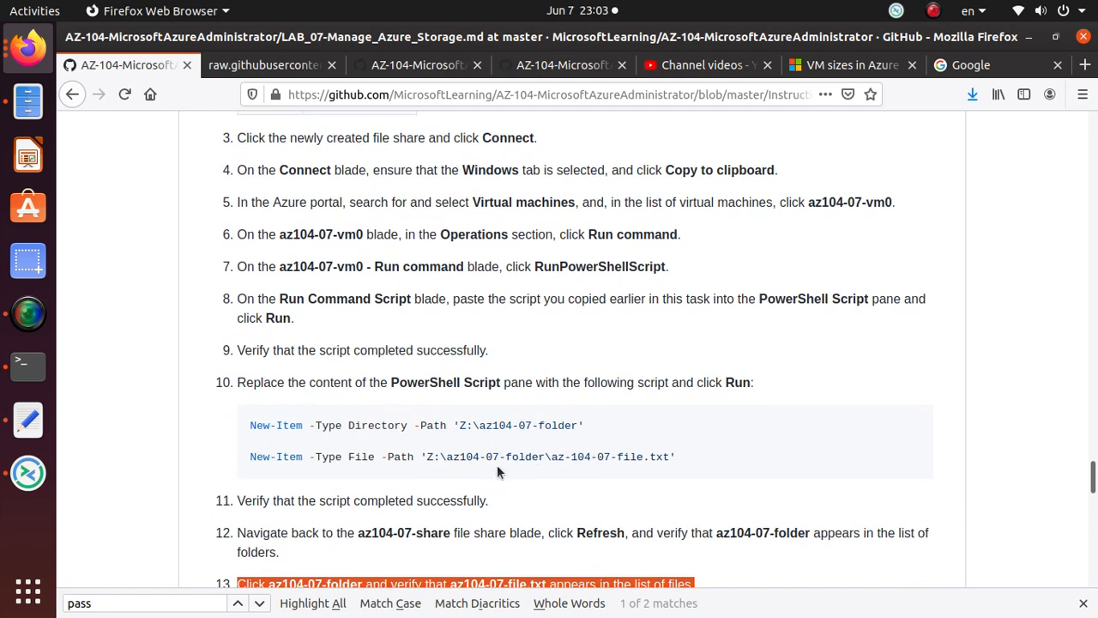
scroll(481, 465, "down", 4)
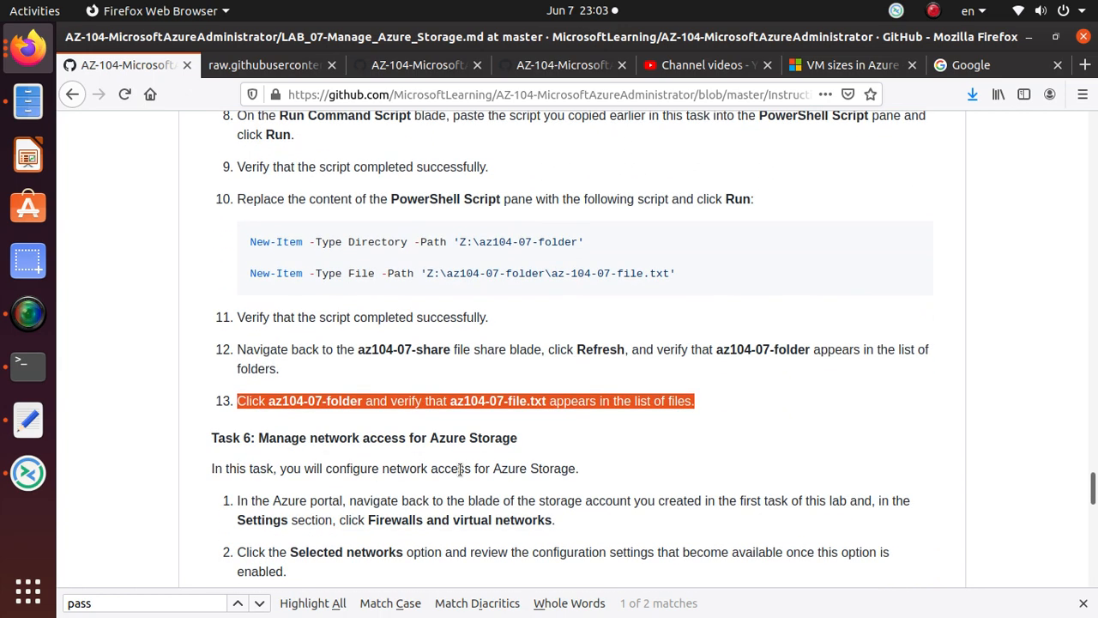
scroll(595, 291, "down", 2)
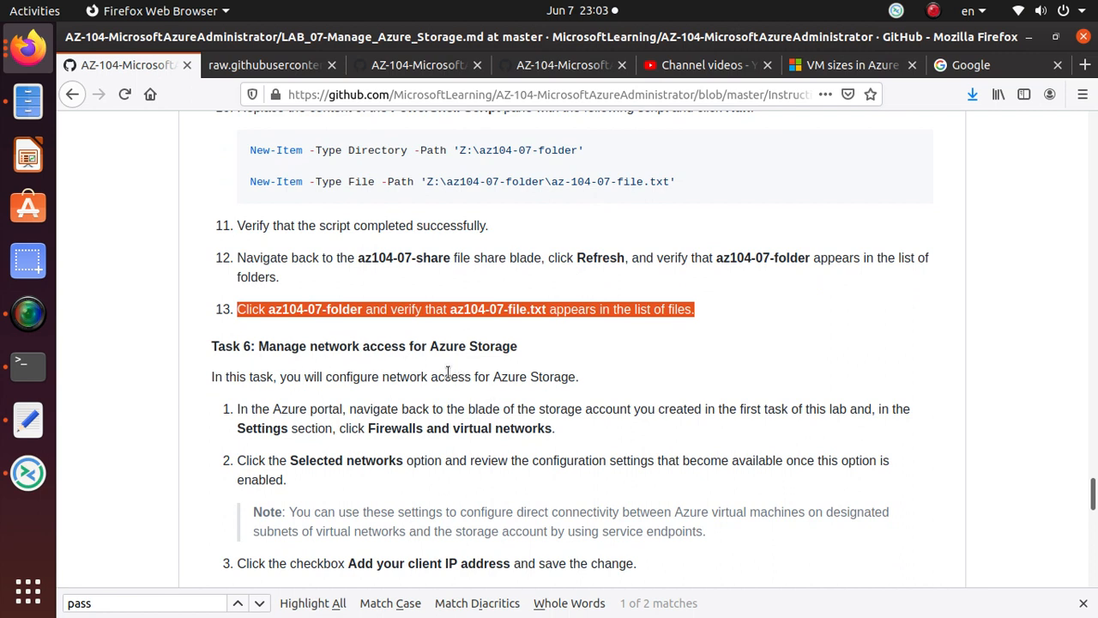
left_click(38, 330)
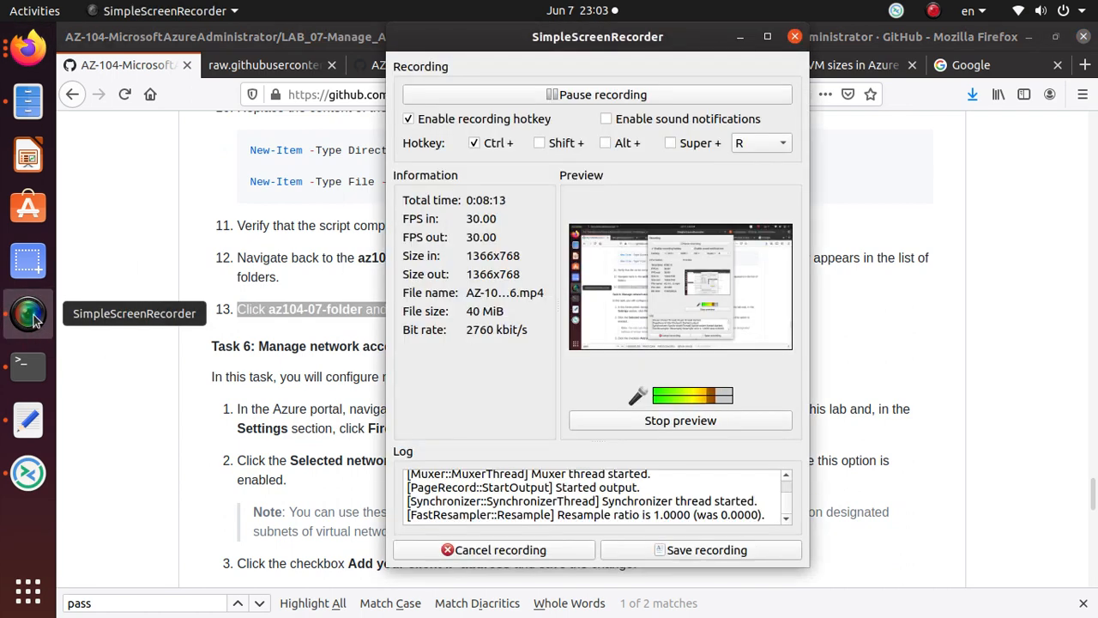